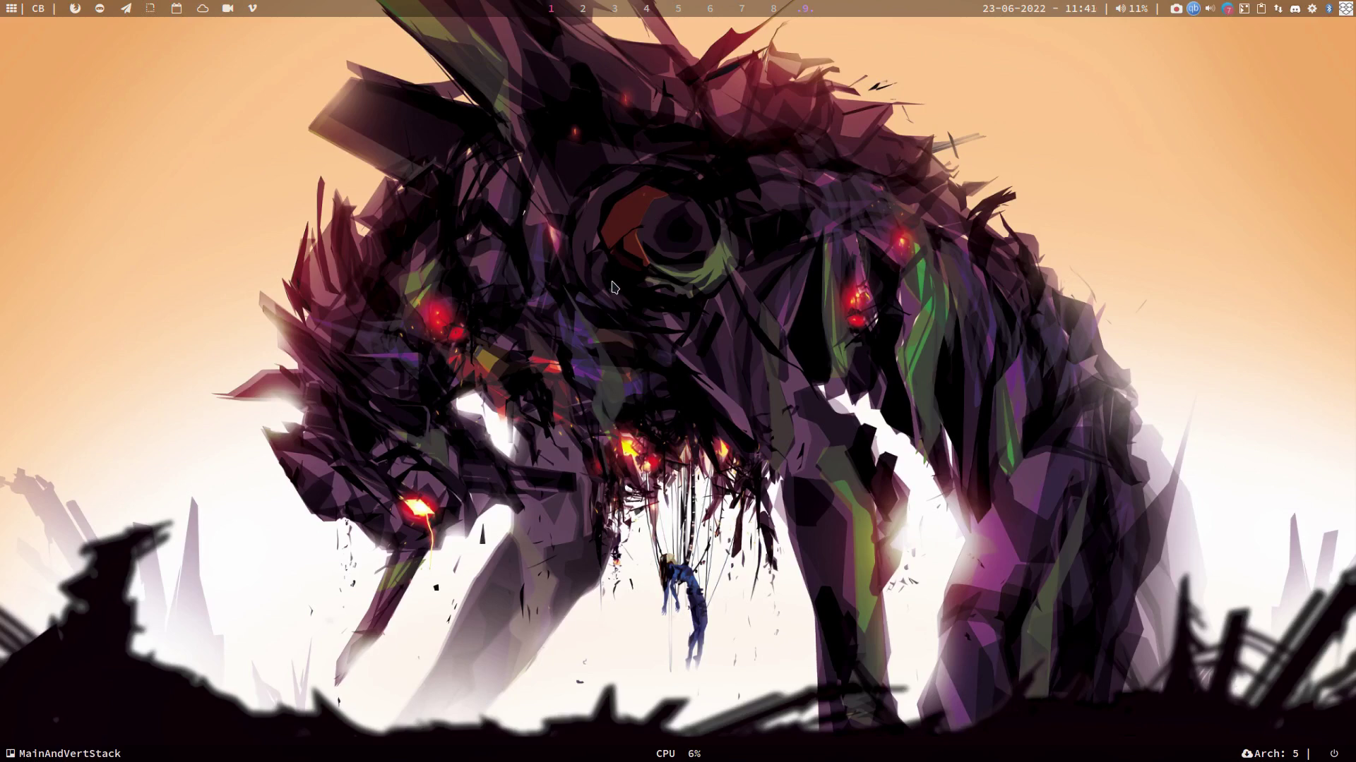
Step: Bring up VirtualBox Manager and select the XL virtual machine at the top of the list
key("super+Return")
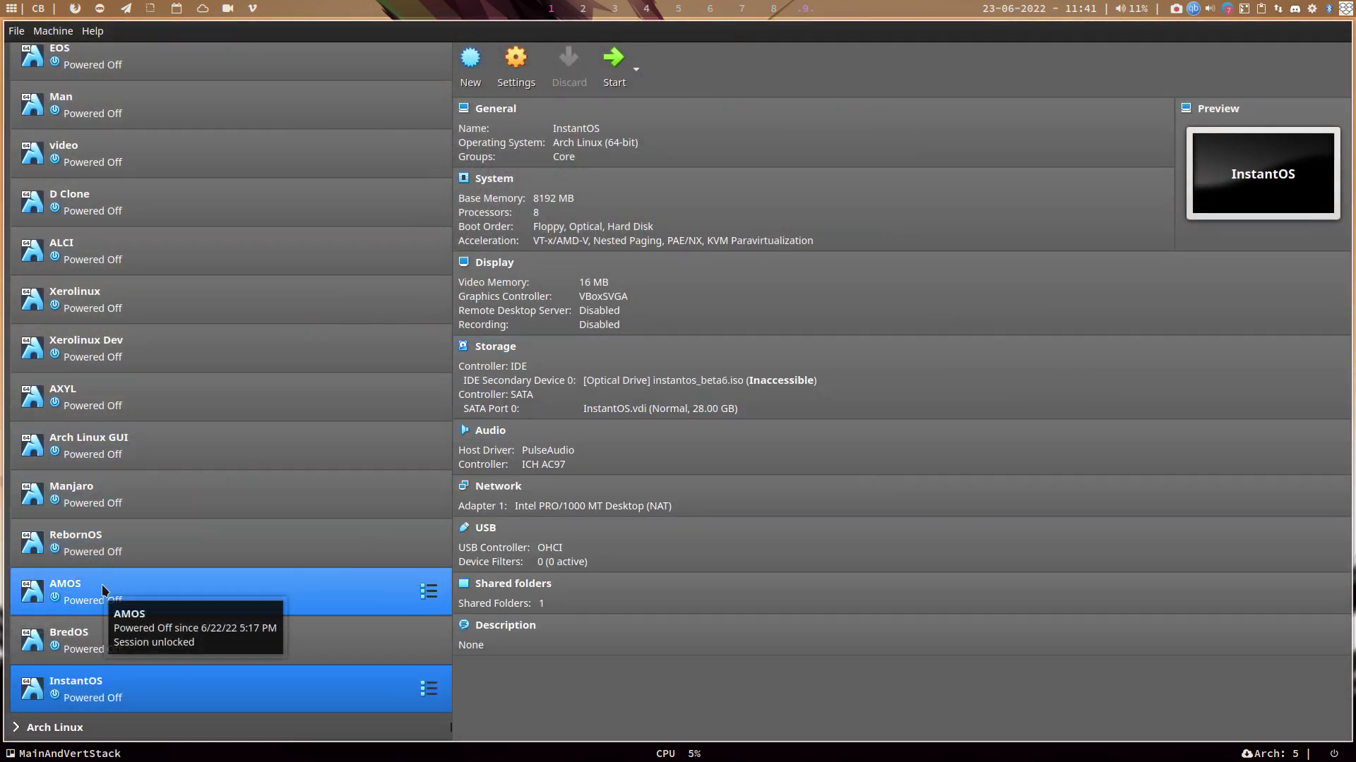
scroll(103, 590, "up", 2)
scroll(102, 590, "up", 1)
scroll(102, 591, "up", 2)
scroll(103, 590, "up", 3)
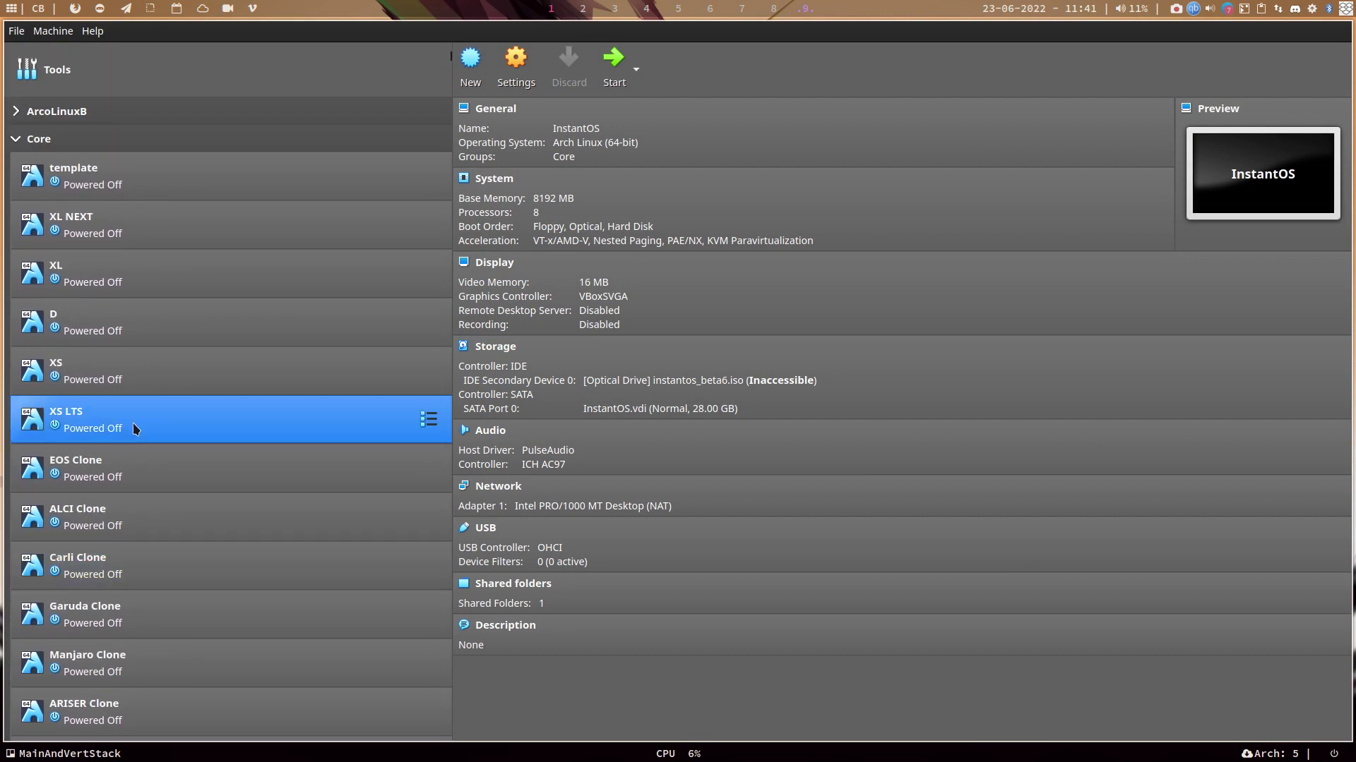
left_click(155, 261)
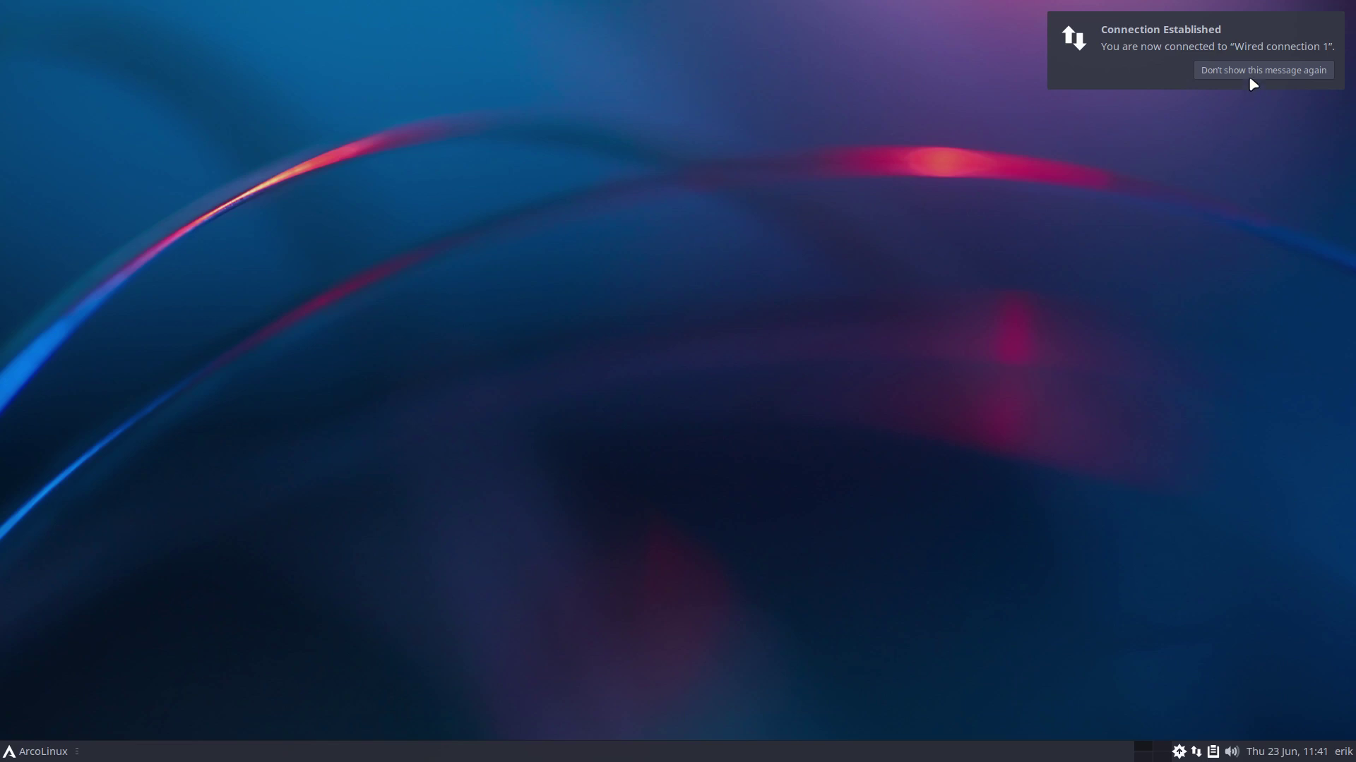
Step: Dismiss the connection notification and reinstall plank with sudo pacman -S plank in Alacritty
left_click(1248, 75)
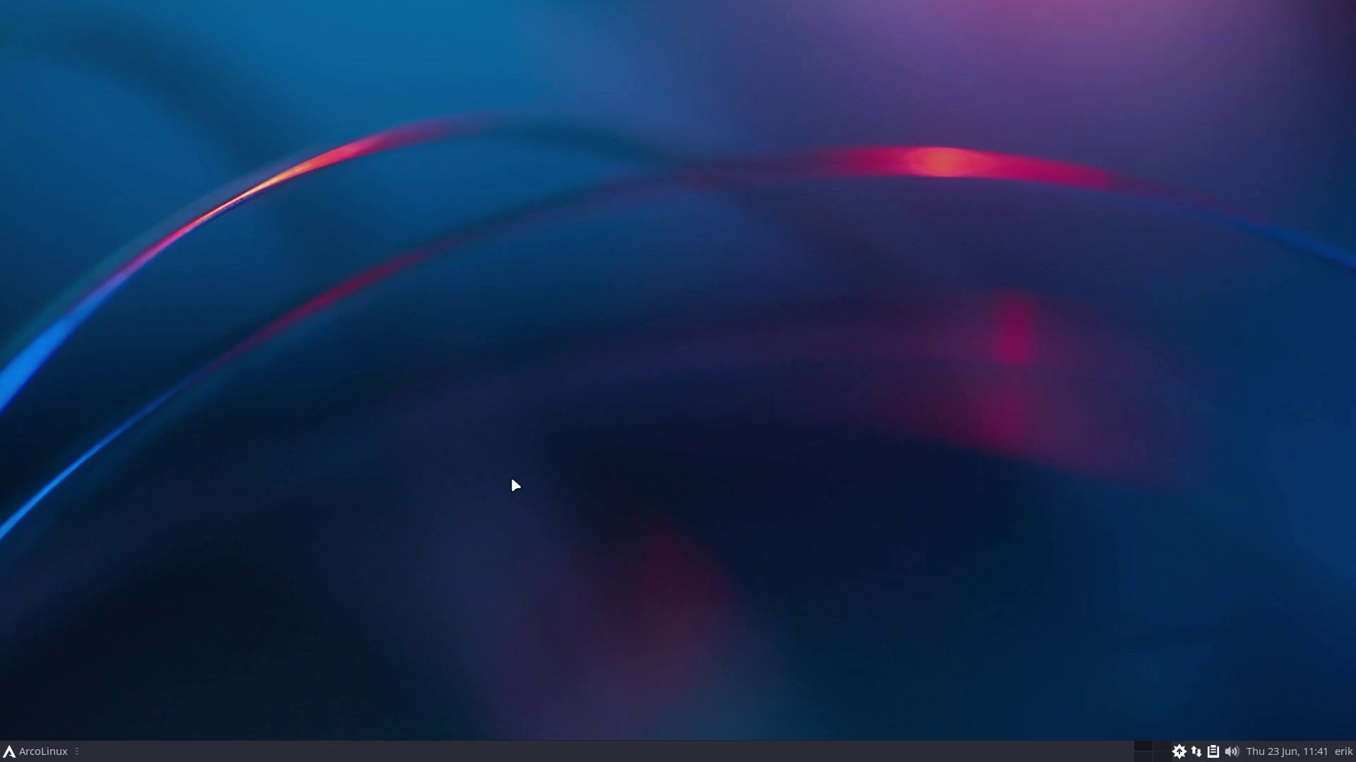
key("ctrl+alt+Return")
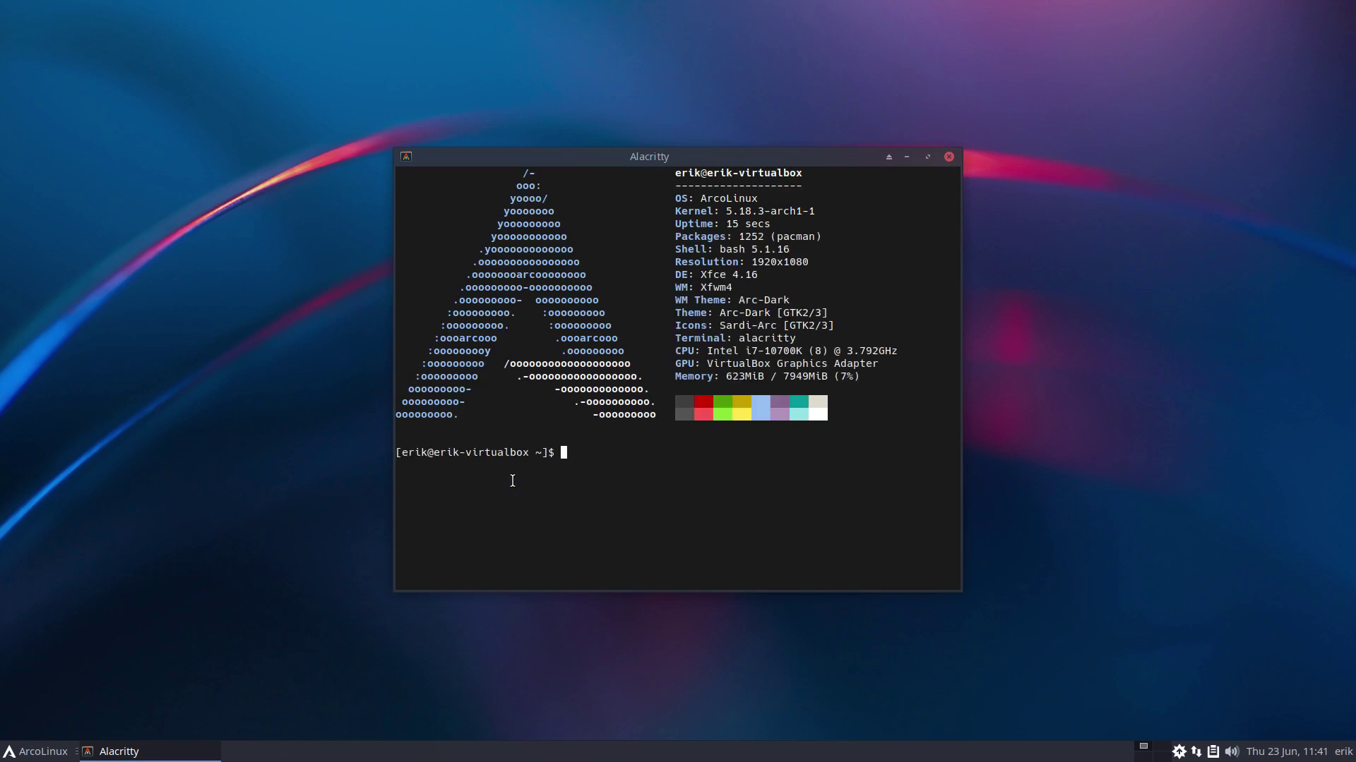
type("sudo pacman -S plank")
key("Return")
key("Return")
key("Return")
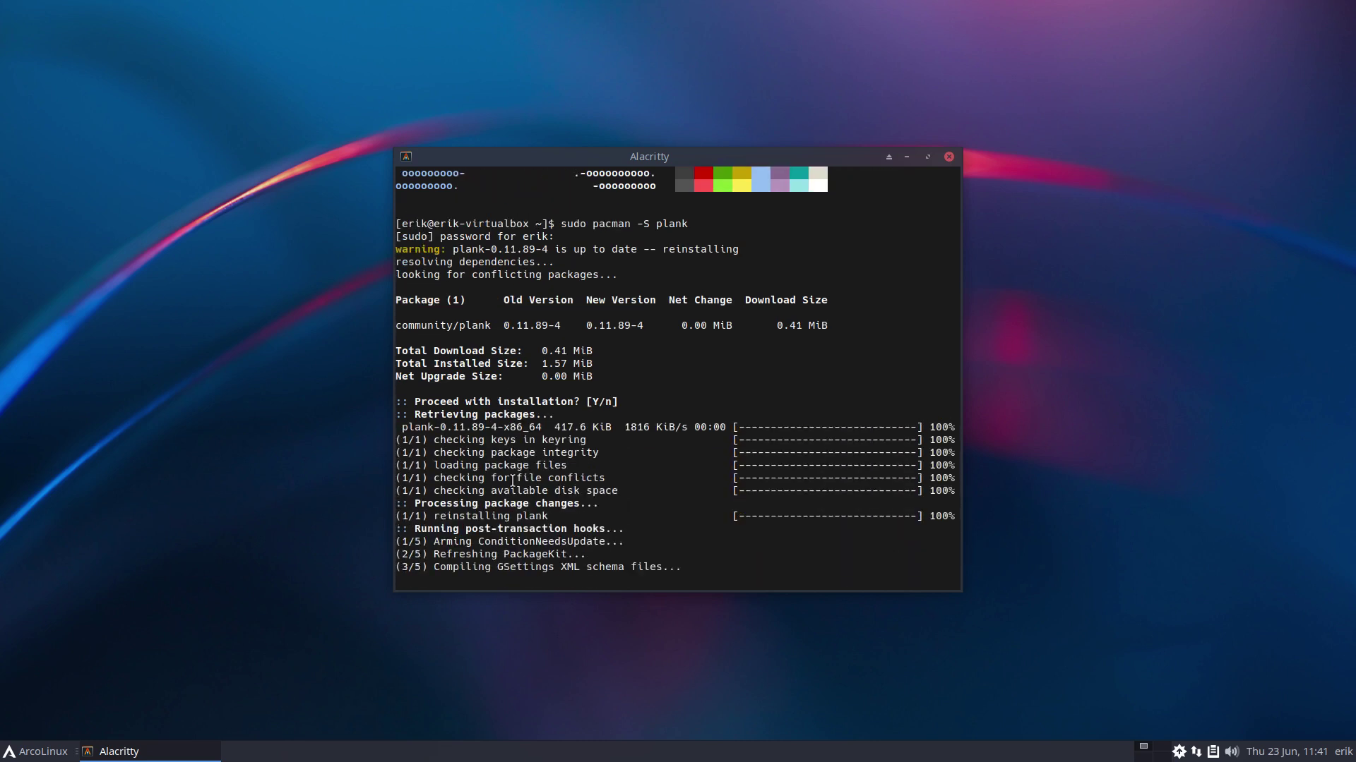
type("sudo pacman -S arcolinux-plank-git")
Step: Reinstall arcolinux-plank-git, then run skel and answer y to copy the defaults
key("Return")
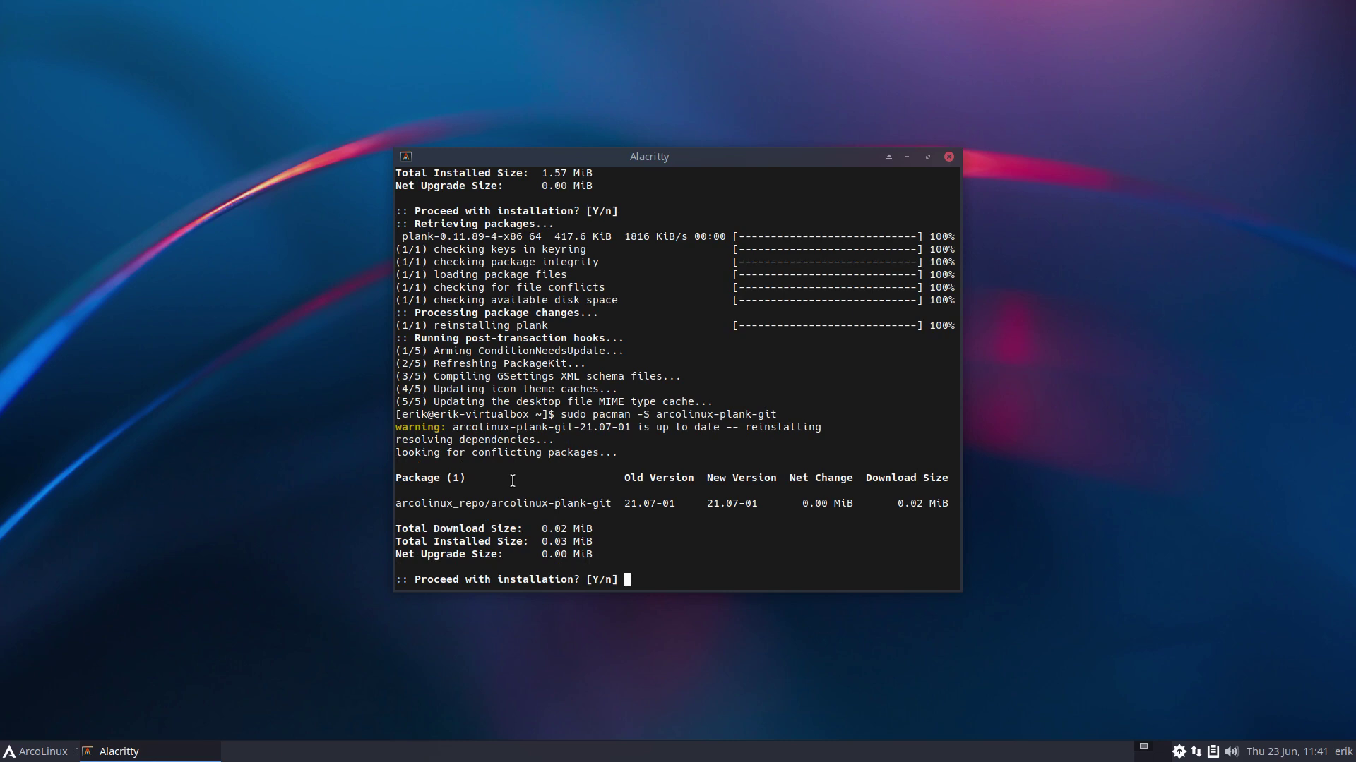
key("Return")
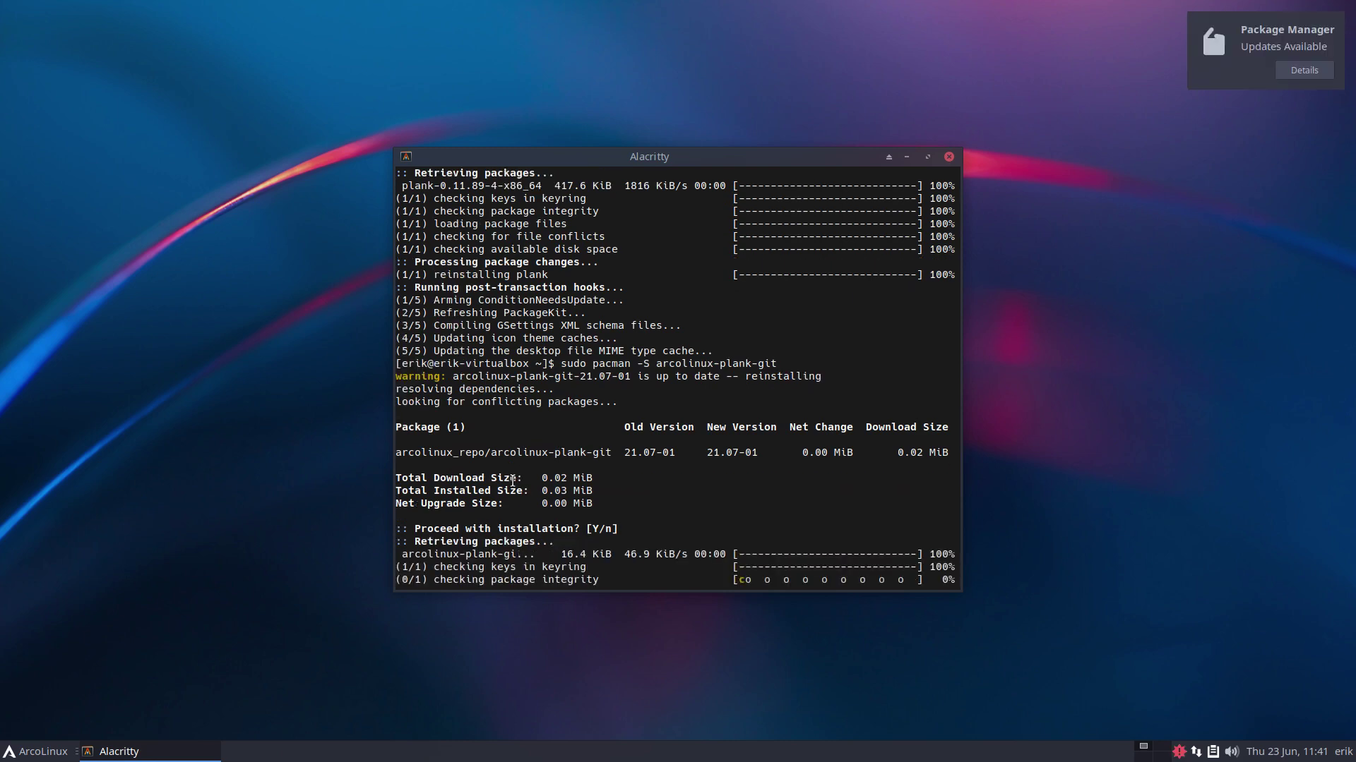
type("skel")
key("Return")
type("y")
key("Return")
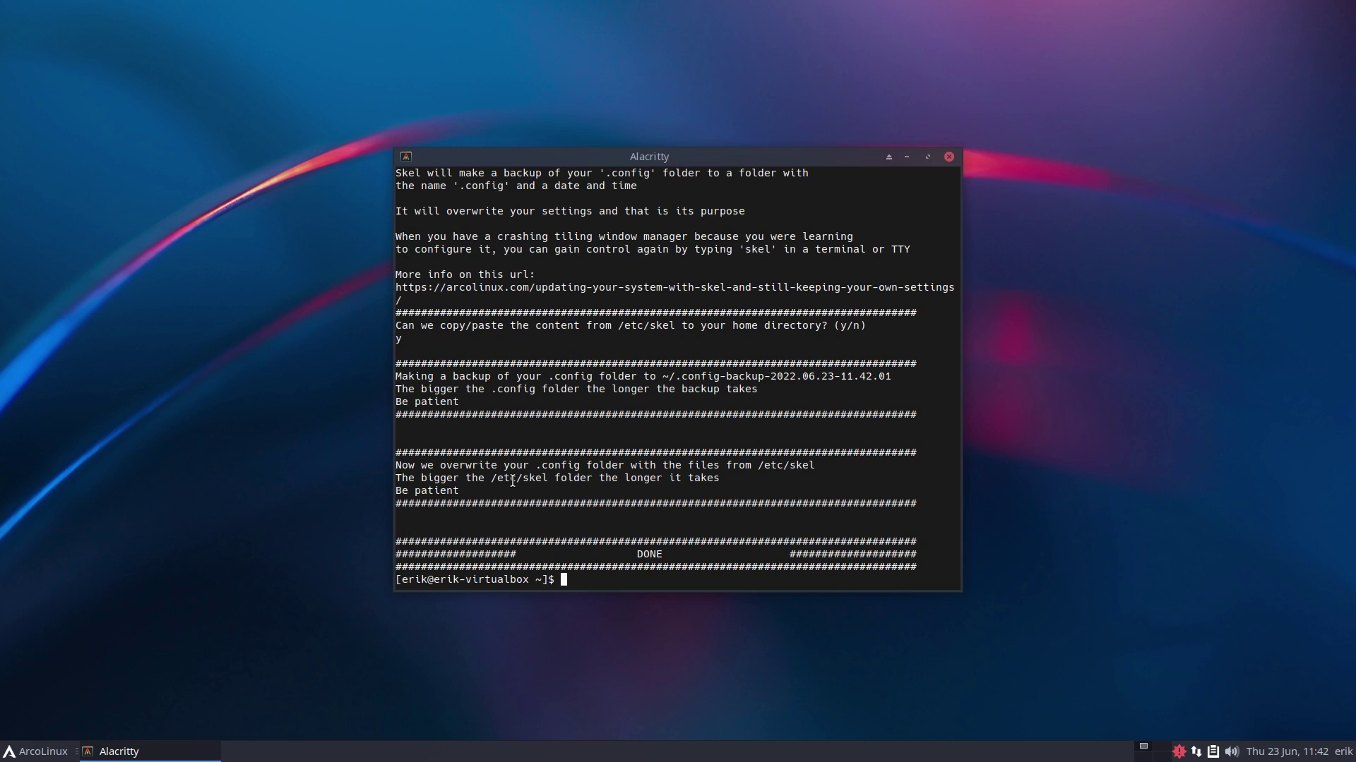
Step: List the shell aliases to find the one that edits pacman.conf
type("neo")
key("BackSpace")
key("BackSpace")
key("BackSpace")
type("narcomirrorlist")
key("BackSpace")
key("BackSpace")
key("BackSpace")
key("BackSpace")
key("BackSpace")
key("BackSpace")
key("BackSpace")
key("BackSpace")
key("BackSpace")
type("pamca")
key("BackSpace")
key("BackSpace")
key("BackSpace")
type("c")
key("BackSpace")
key("BackSpace")
key("BackSpace")
type("alias")
key("Return")
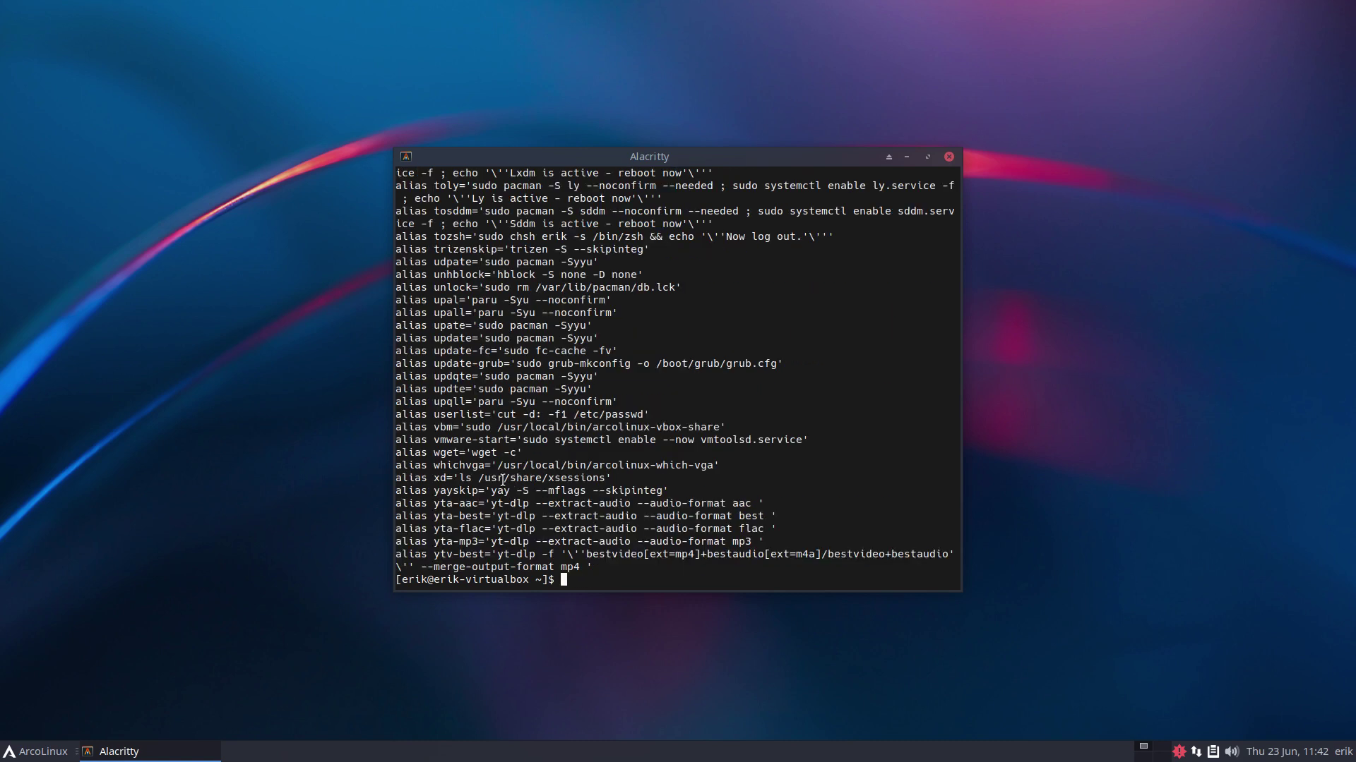
scroll(612, 447, "up", 10)
scroll(611, 447, "up", 10)
scroll(612, 447, "up", 10)
scroll(612, 447, "up", 10)
scroll(611, 447, "up", 10)
scroll(611, 447, "down", 3)
scroll(611, 447, "down", 20)
Step: Open /etc/pacman.conf in nano with npacman and go to the repository sections
type("npacman")
key("Return")
key("Page_Down")
key("Page_Down")
key("Page_Down")
scroll(611, 452, "up", 1)
scroll(612, 452, "up", 1)
scroll(611, 452, "up", 1)
Step: Uncomment the three arcolinux_repo_testing lines and save pacman.conf
key("Delete")
key("Down")
key("Delete")
key("Down")
key("Delete")
key("ctrl+x")
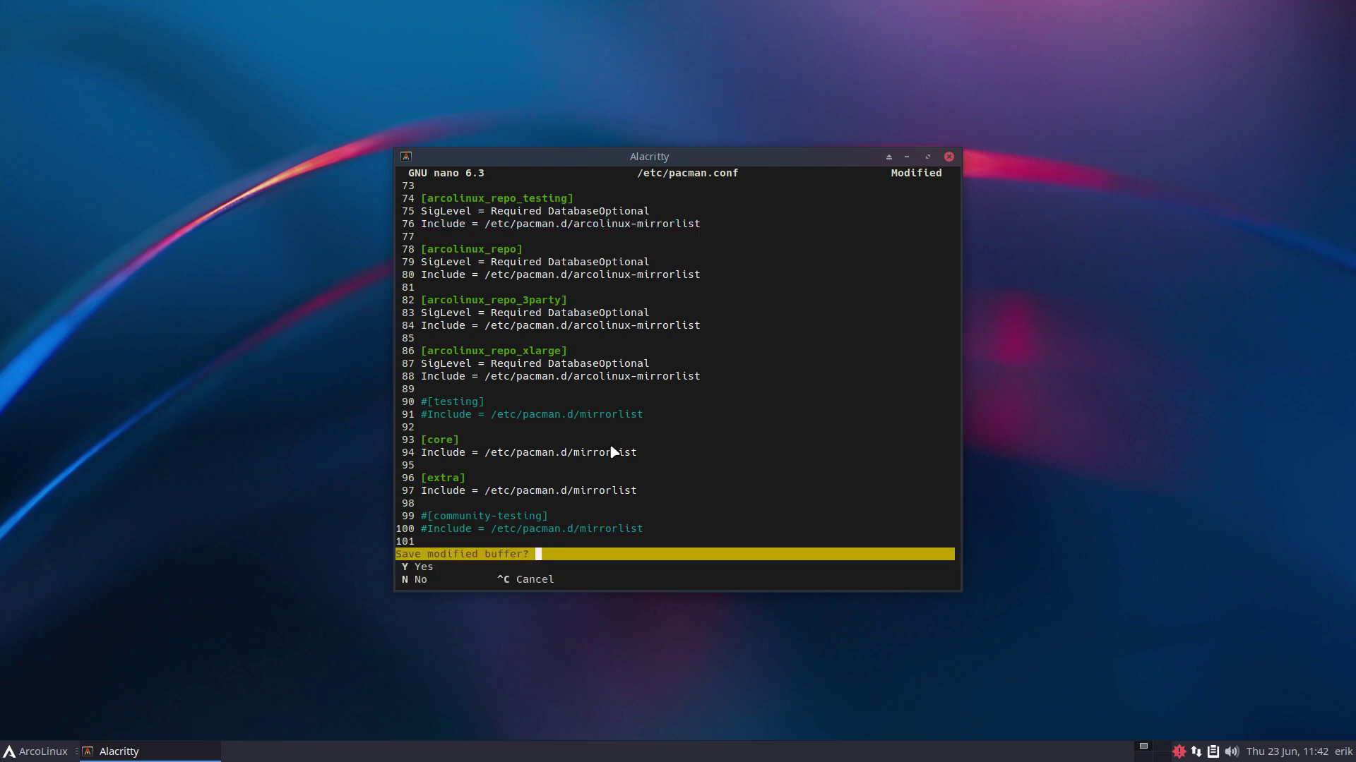
key("y")
key("Return")
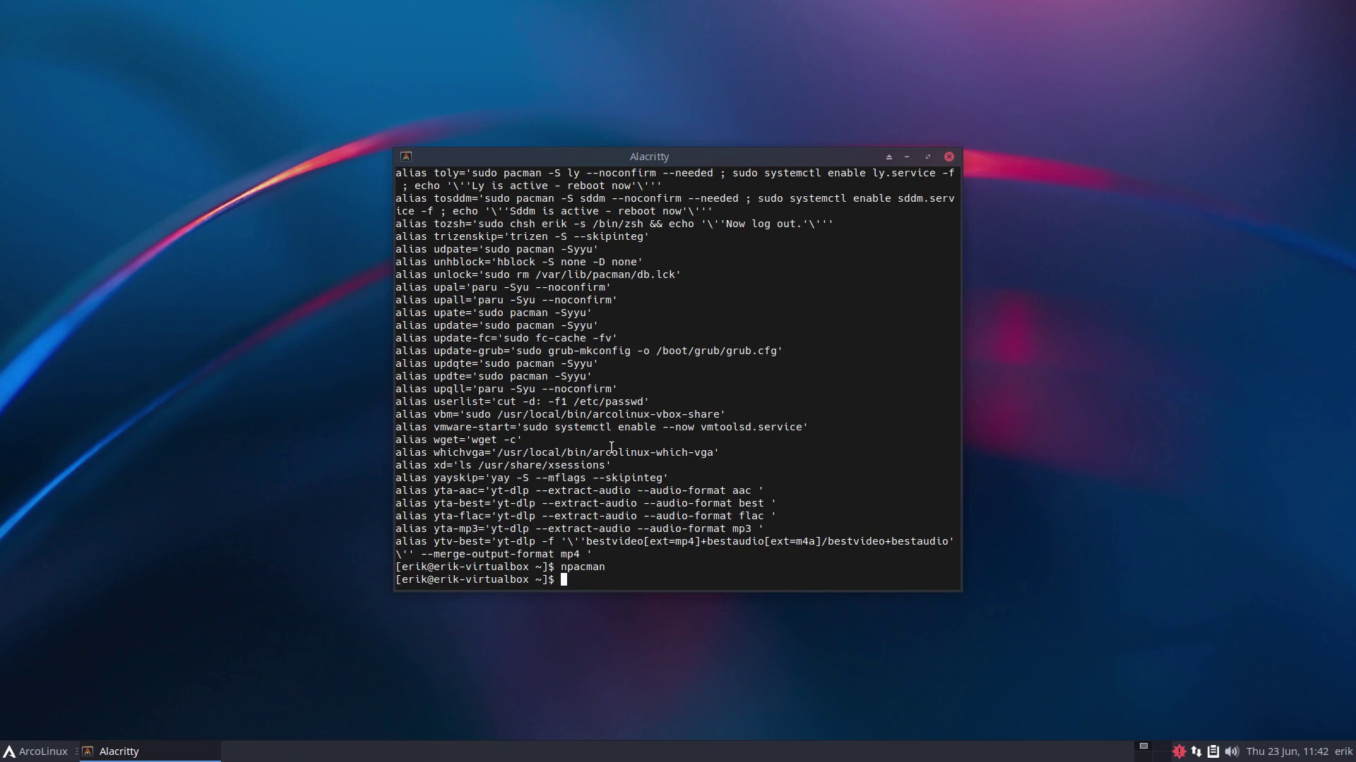
Step: Sync the package databases with sudo pacman -Sy
type("update")
key("BackSpace")
key("BackSpace")
key("BackSpace")
key("BackSpace")
type("sudo pacman -")
type("Sy")
key("Return")
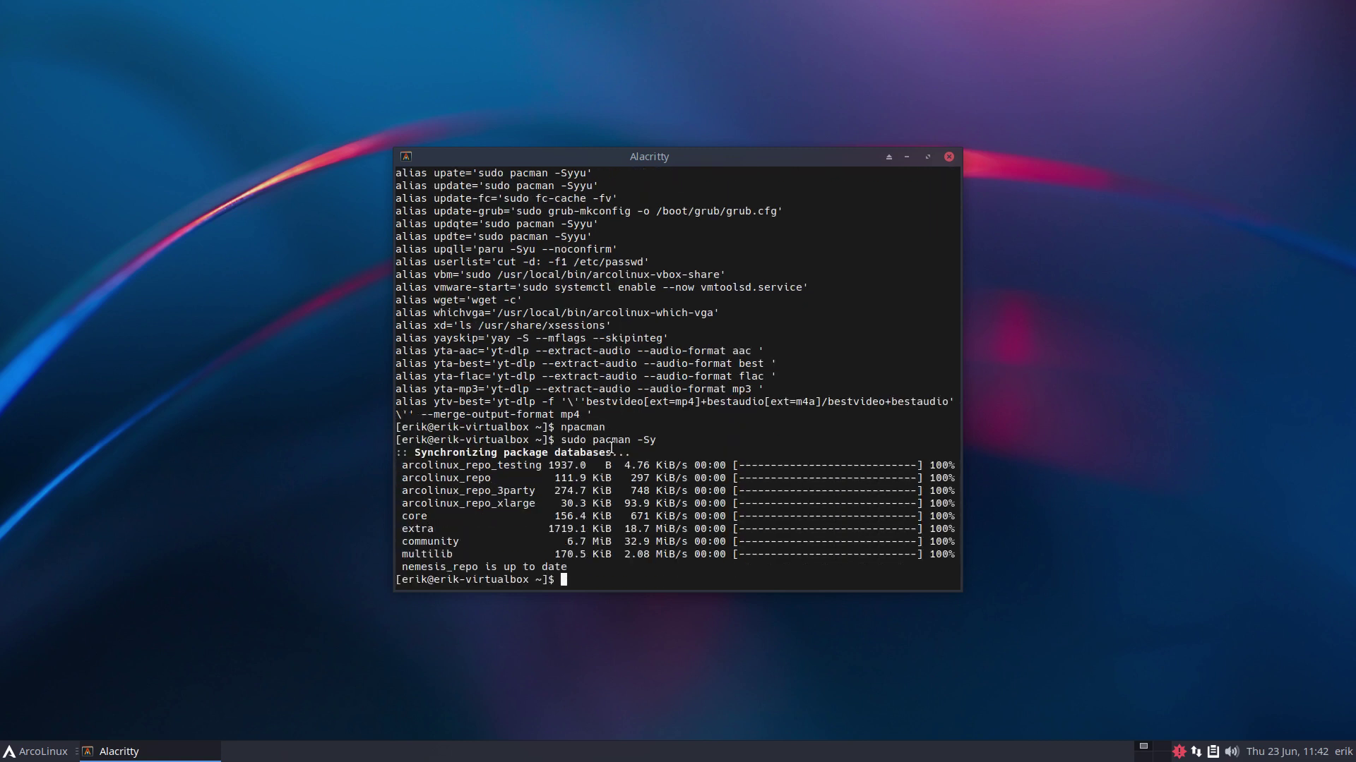
Step: Install arcolinux-plank-themes-git (version 22.06-01) with pacman
type("sudo pacman -S arcolinux-plank-themes-git")
key("Return")
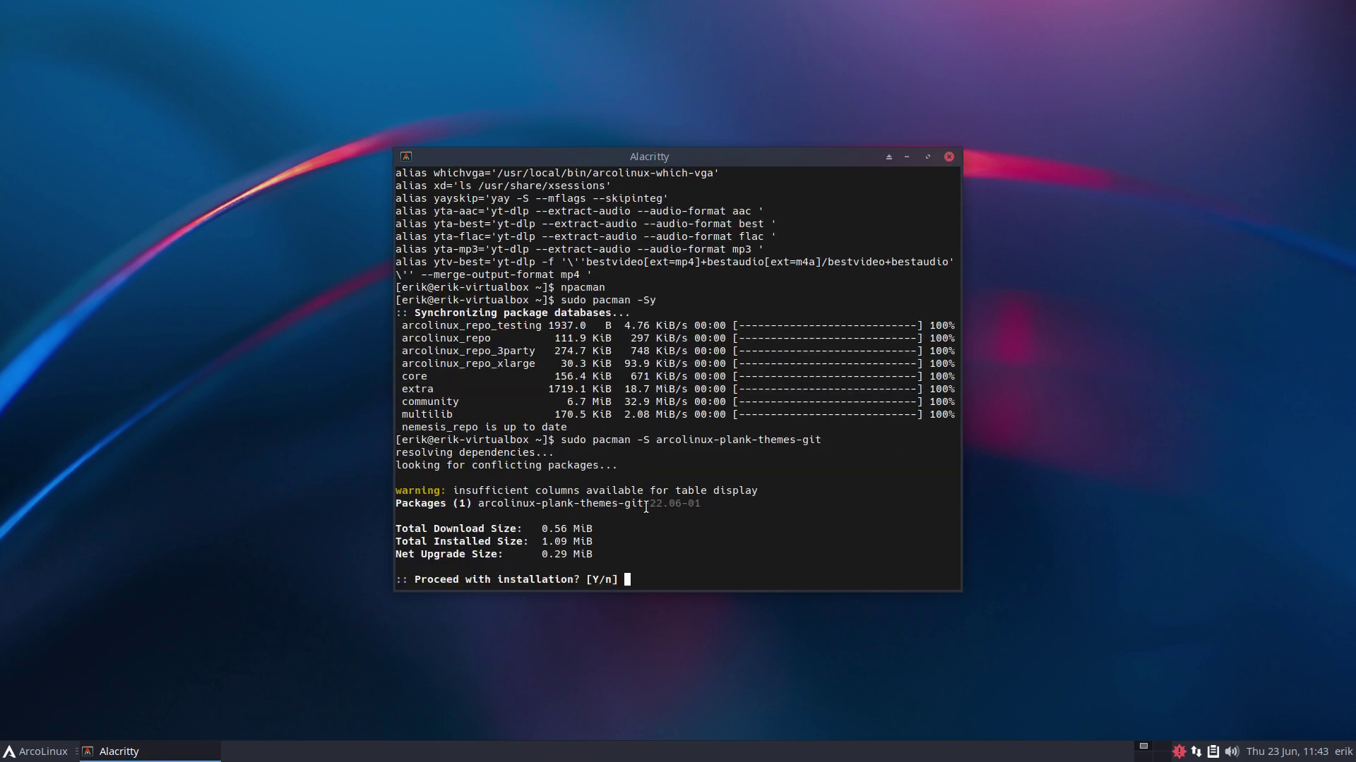
left_click_drag(645, 503, 686, 501)
key("Return")
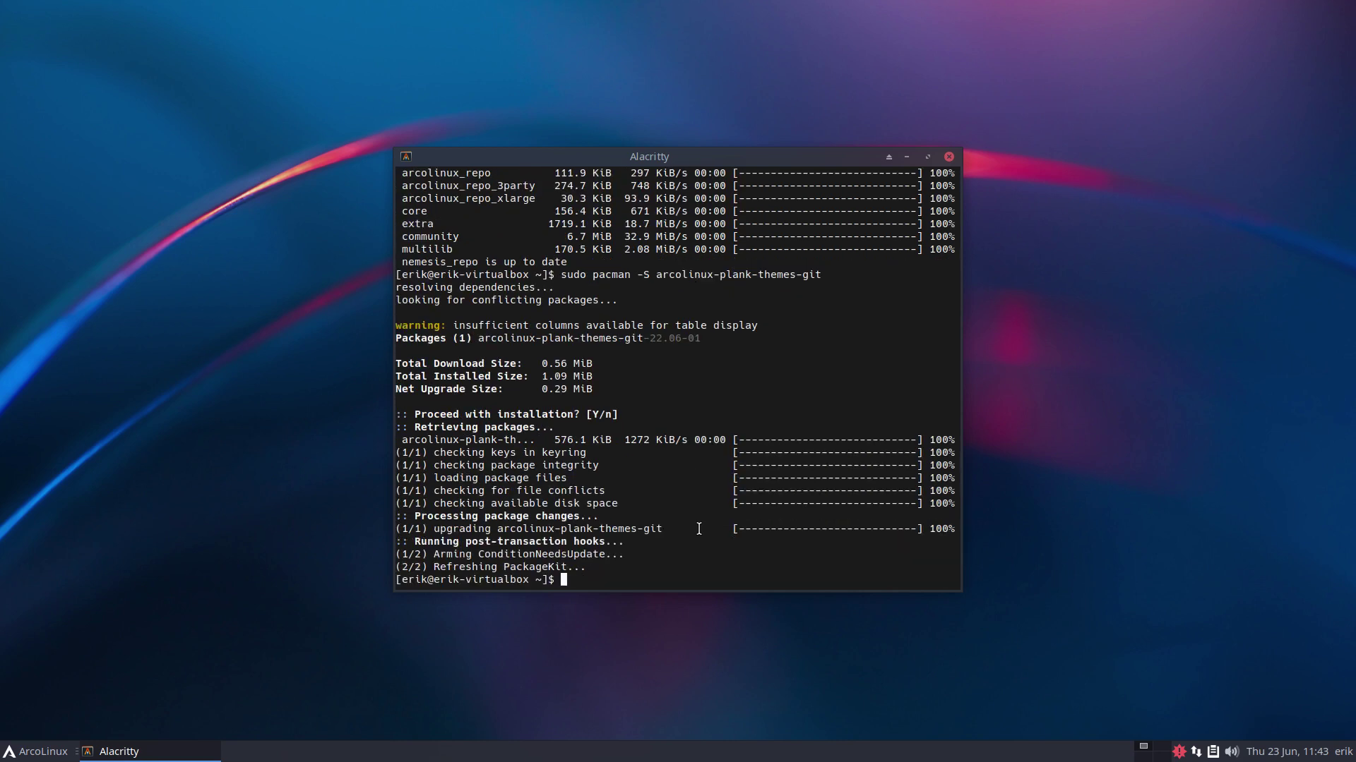
Step: Close Alacritty, start Plank from the Whisker Menu, and bring up the dock's right-click menu
left_click(948, 156)
left_click(48, 757)
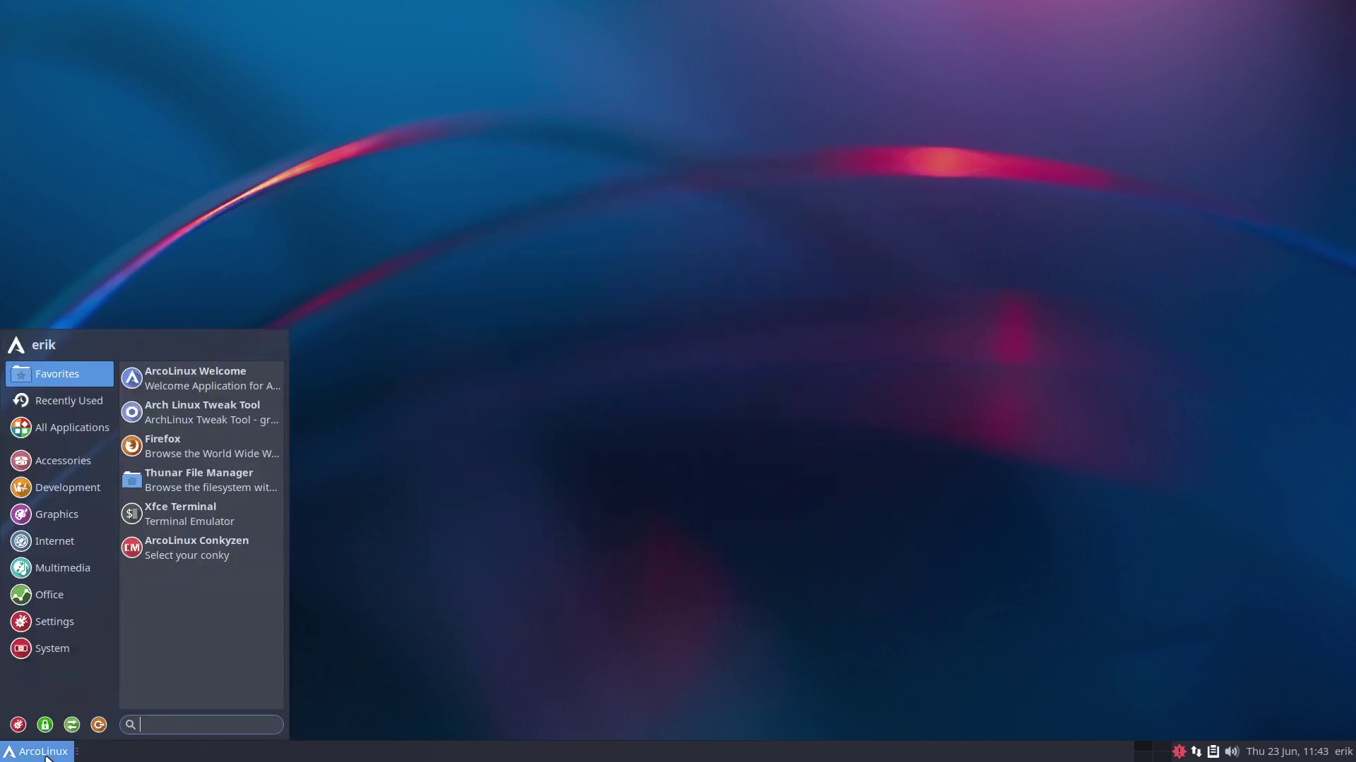
type("plank")
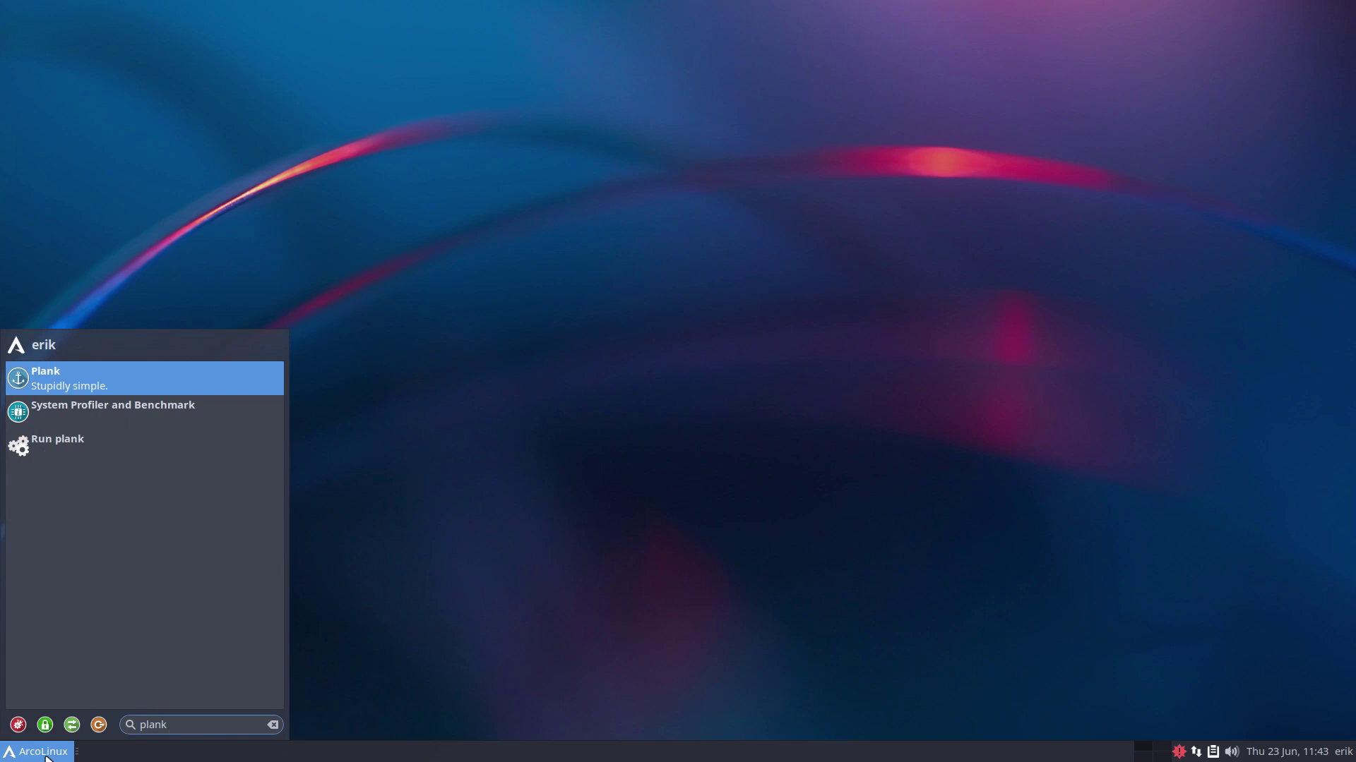
key("Return")
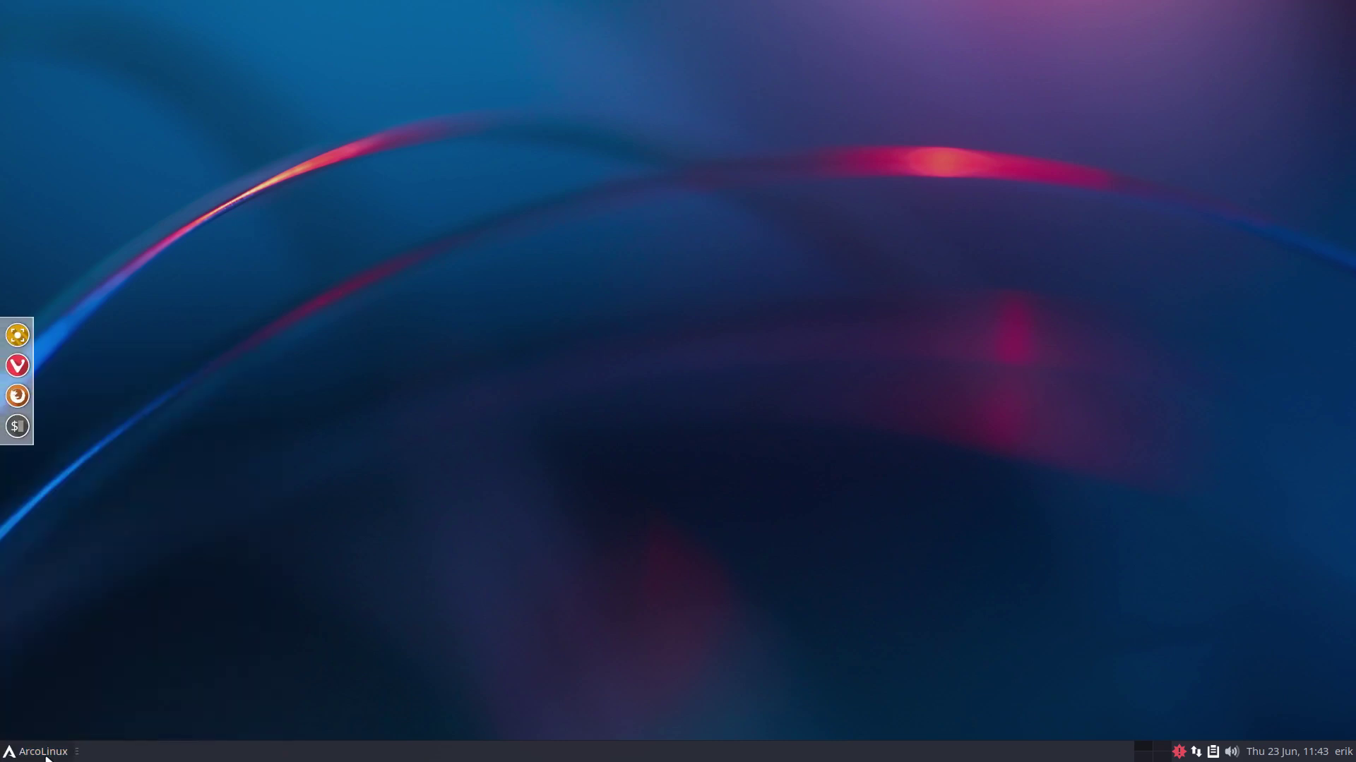
right_click(8, 384)
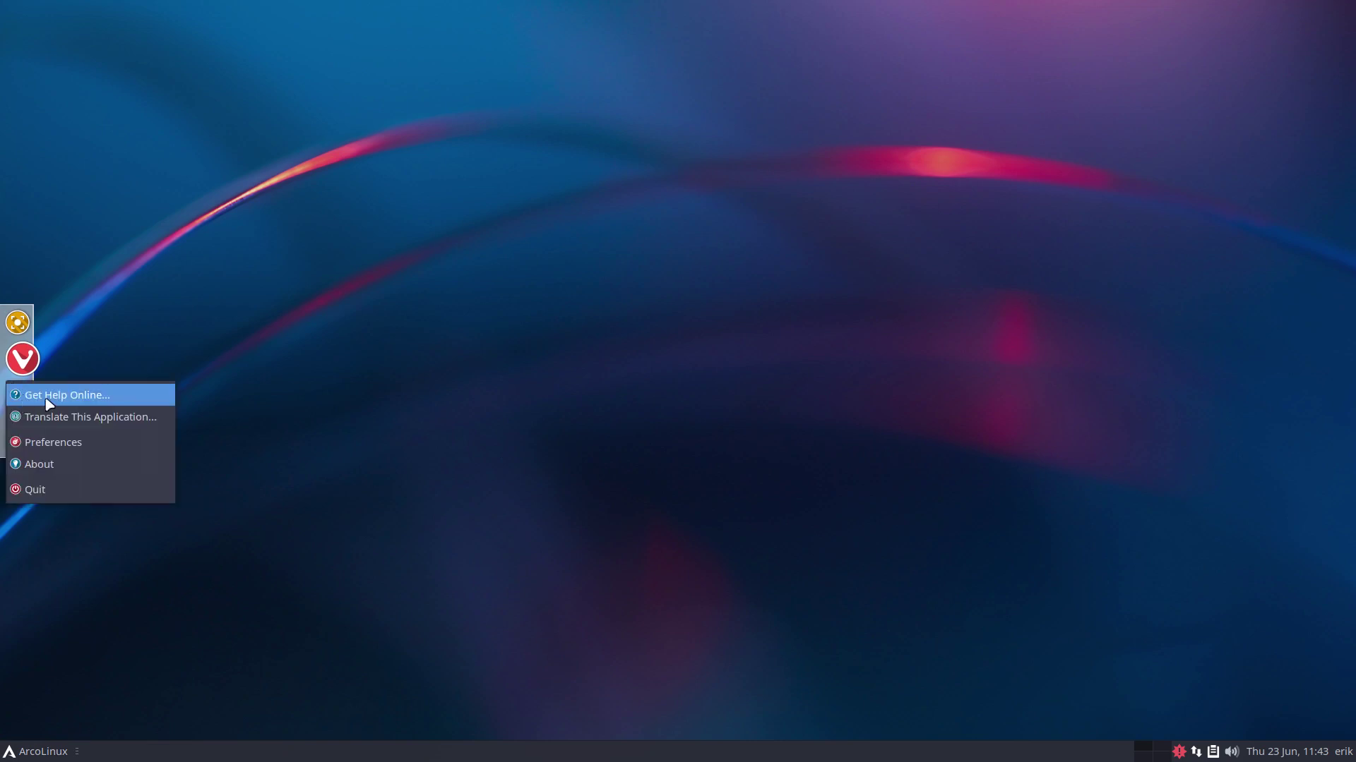
left_click(224, 319)
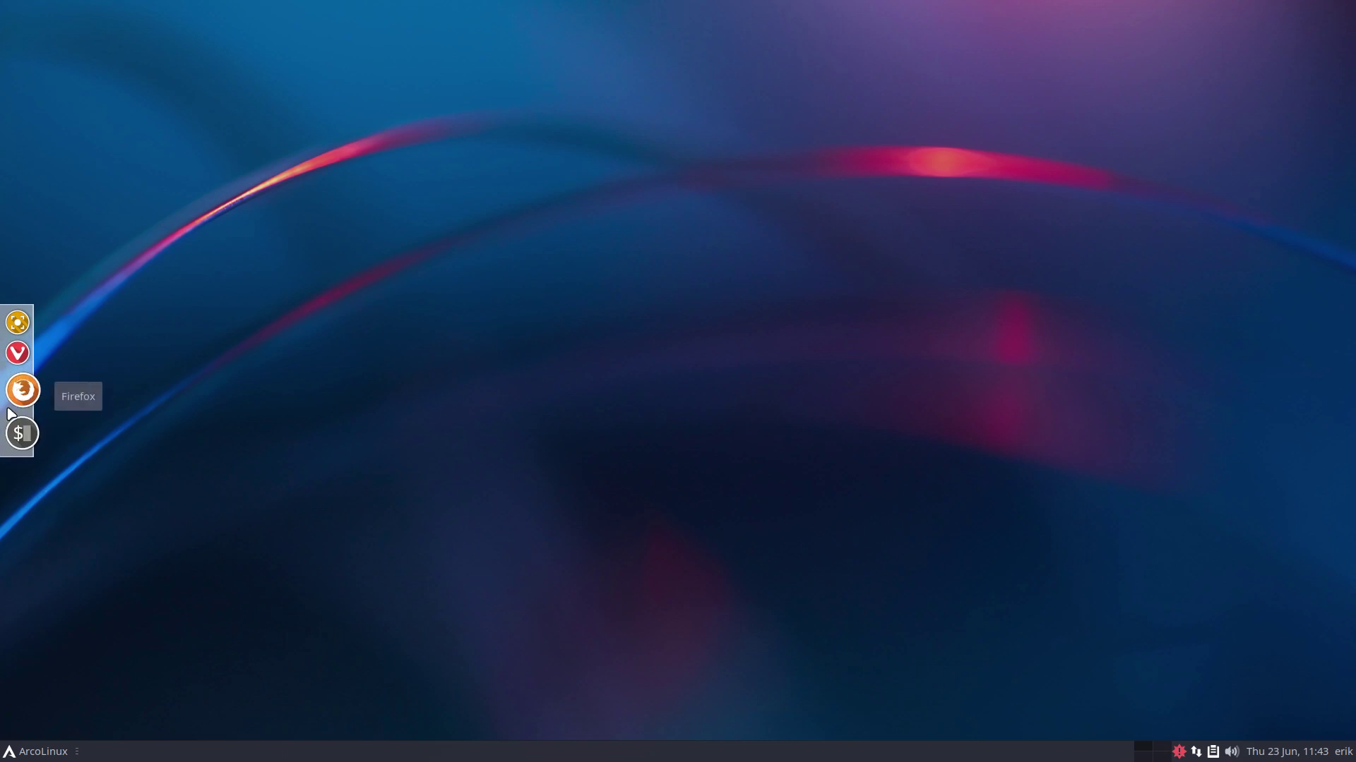
right_click(10, 413)
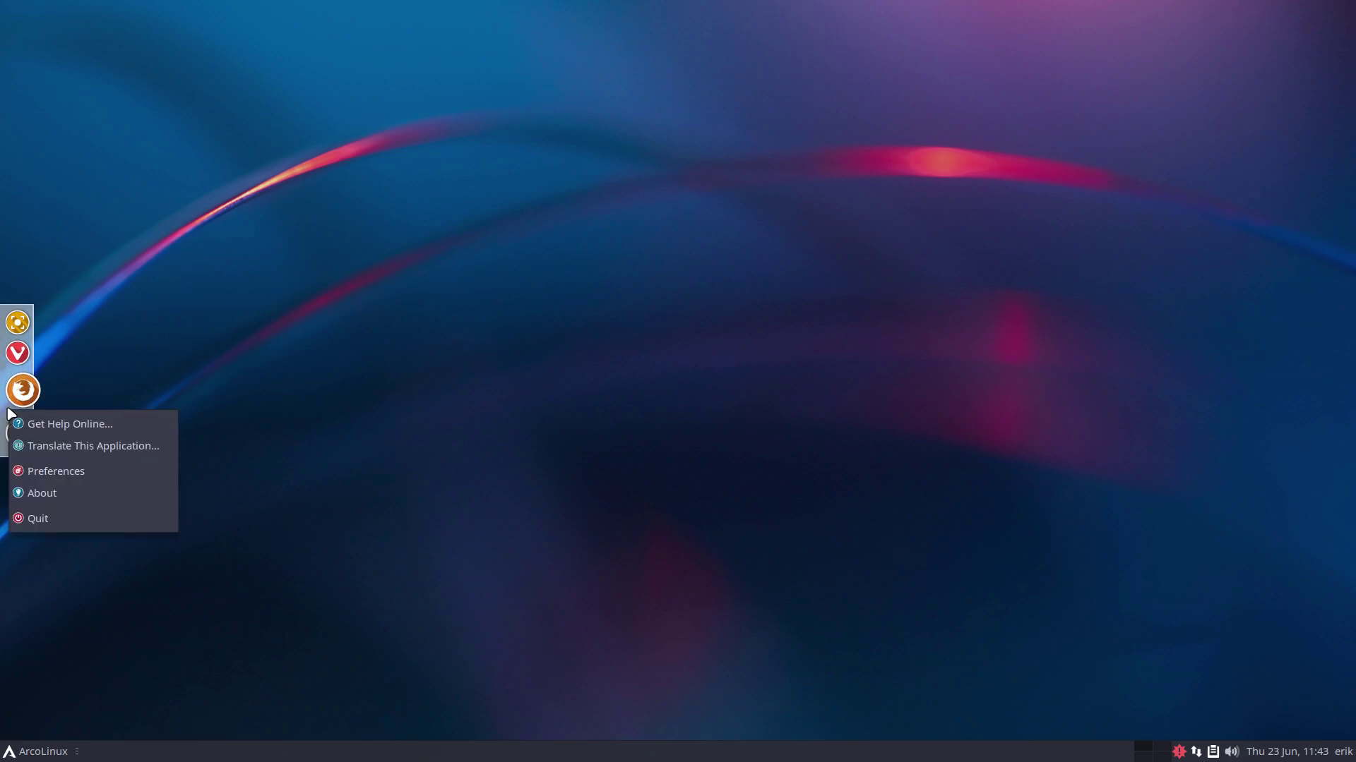
Step: Move the dock to the top with icon size 46 and hover zoom 158
left_click(60, 471)
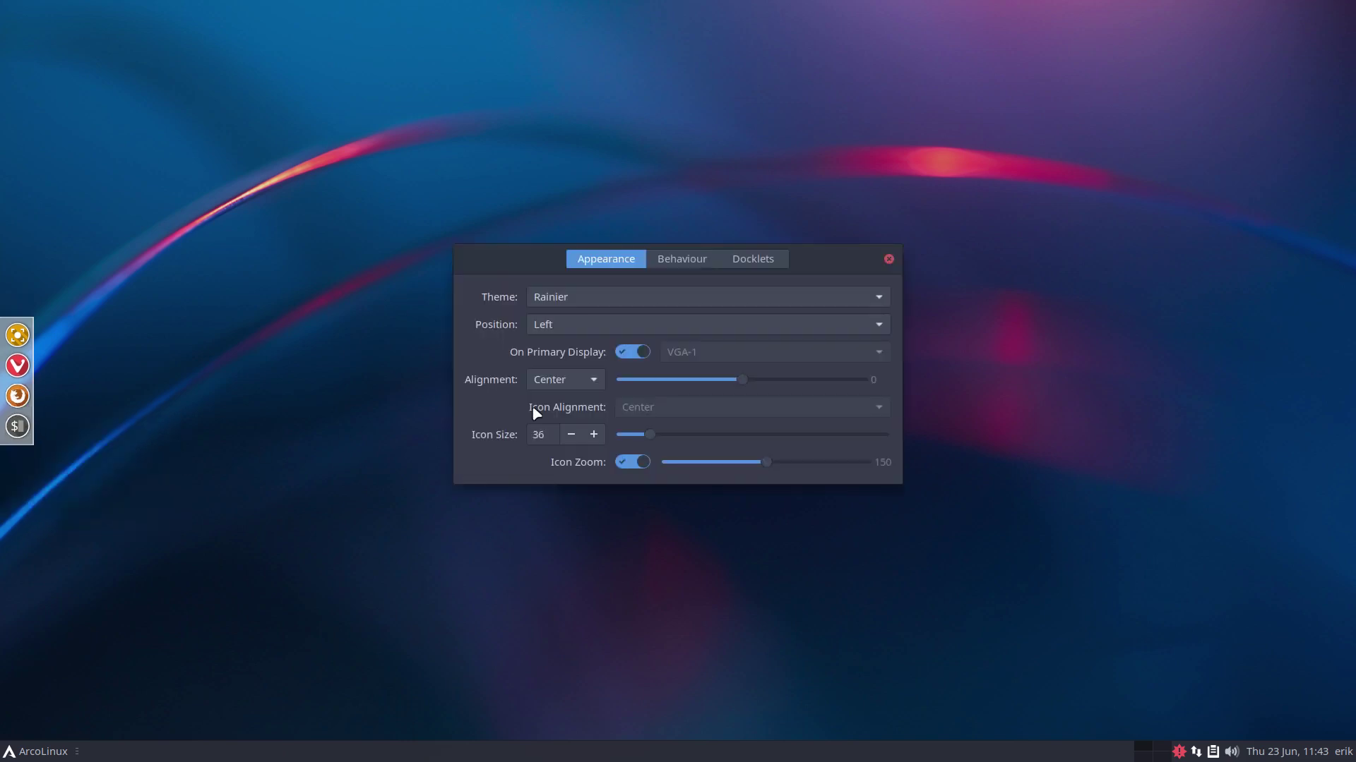
left_click(604, 332)
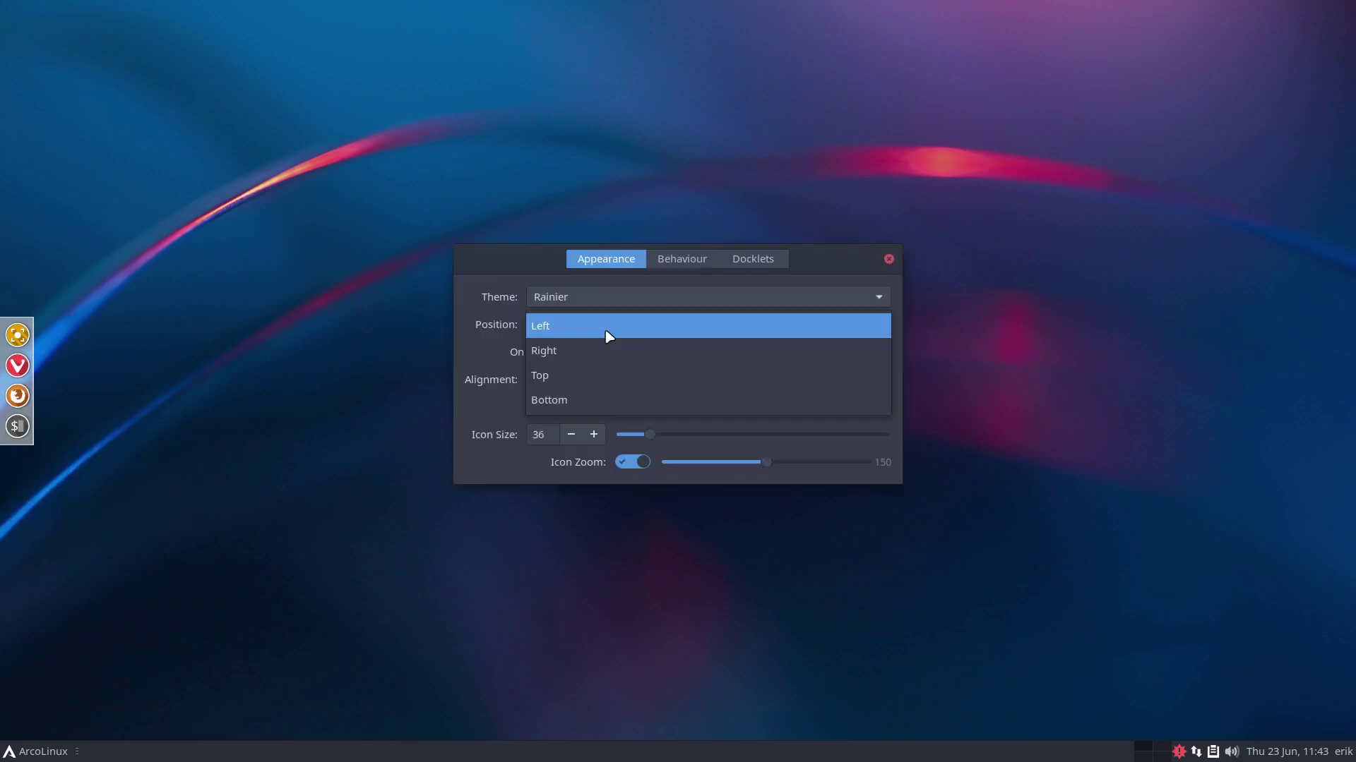
left_click(603, 370)
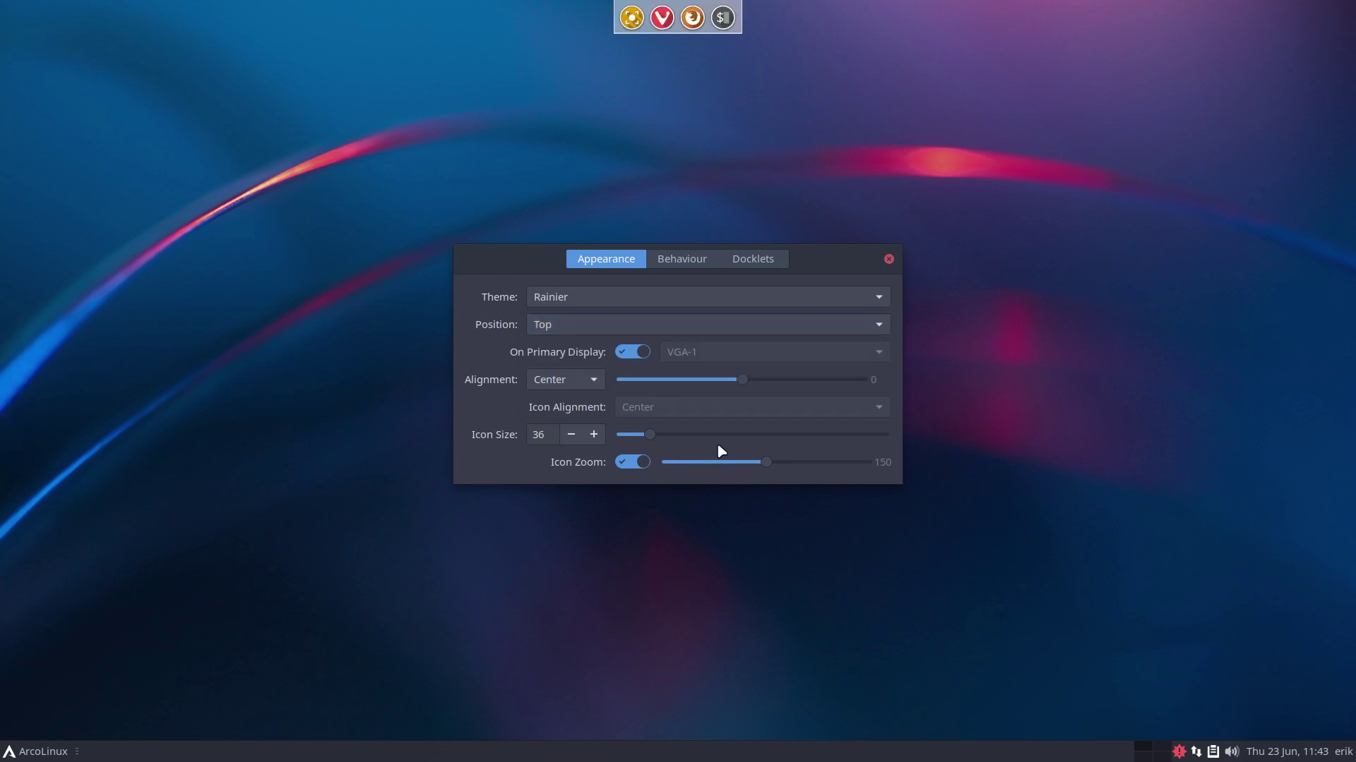
left_click_drag(656, 432, 673, 434)
left_click_drag(767, 462, 689, 464)
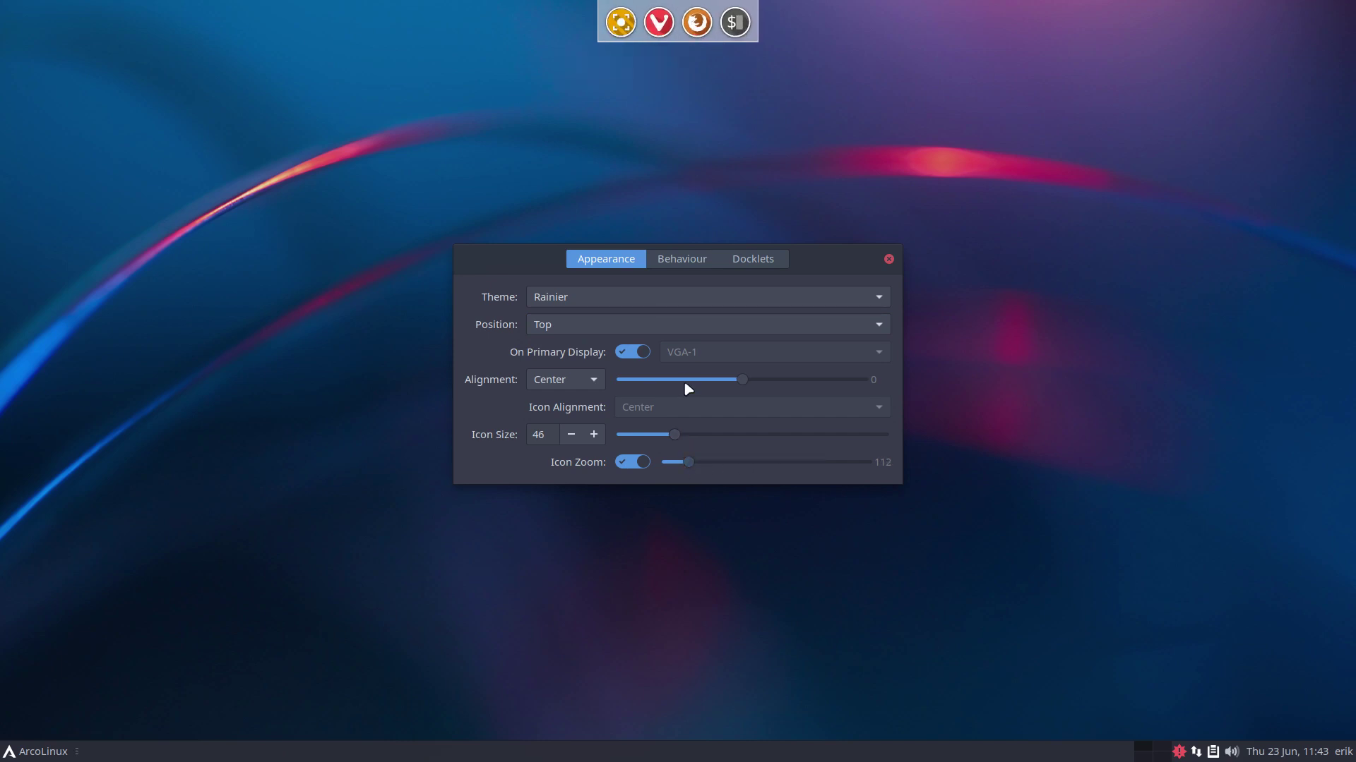
left_click_drag(690, 462, 783, 462)
Step: Browse the dock theme list and keep the Rainier theme
left_click(615, 297)
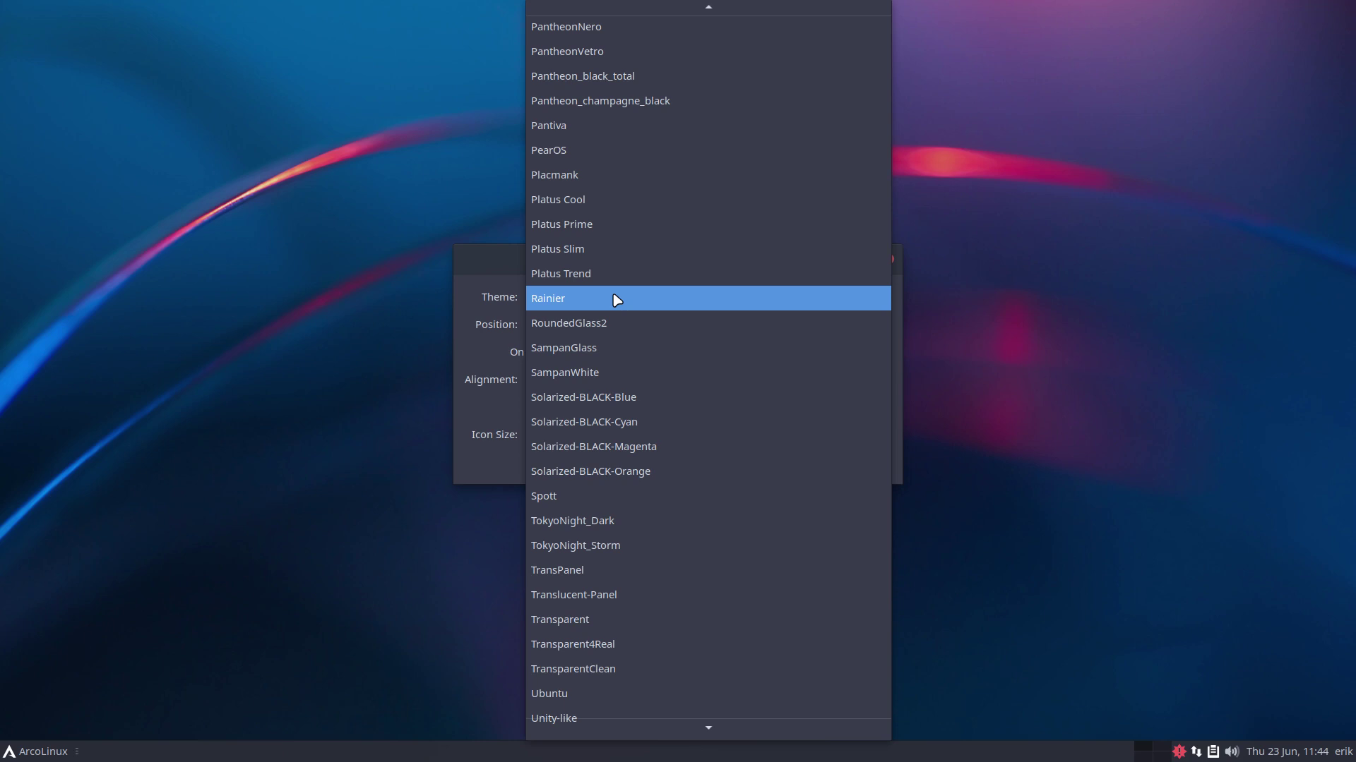
left_click(498, 305)
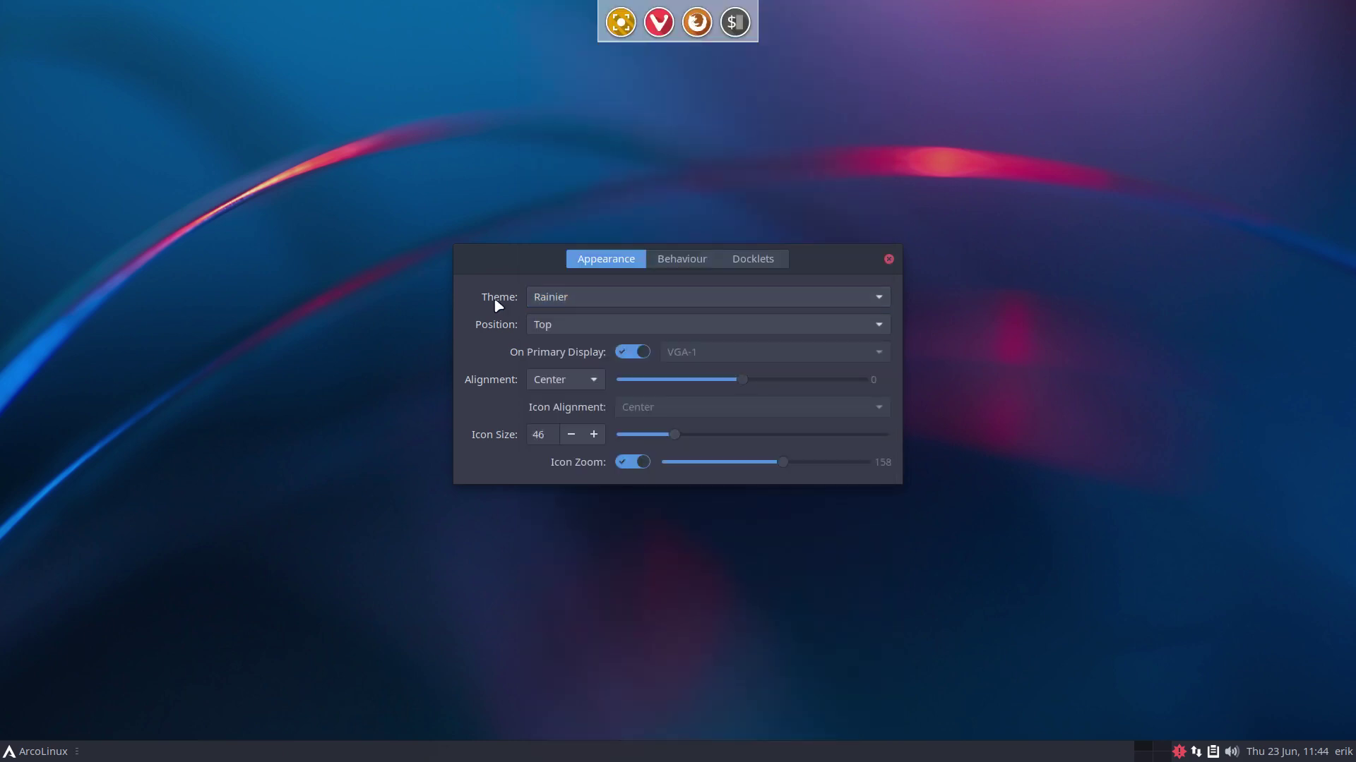
left_click(609, 299)
scroll(639, 423, "down", 3)
scroll(639, 424, "down", 8)
scroll(639, 423, "down", 7)
scroll(639, 423, "down", 6)
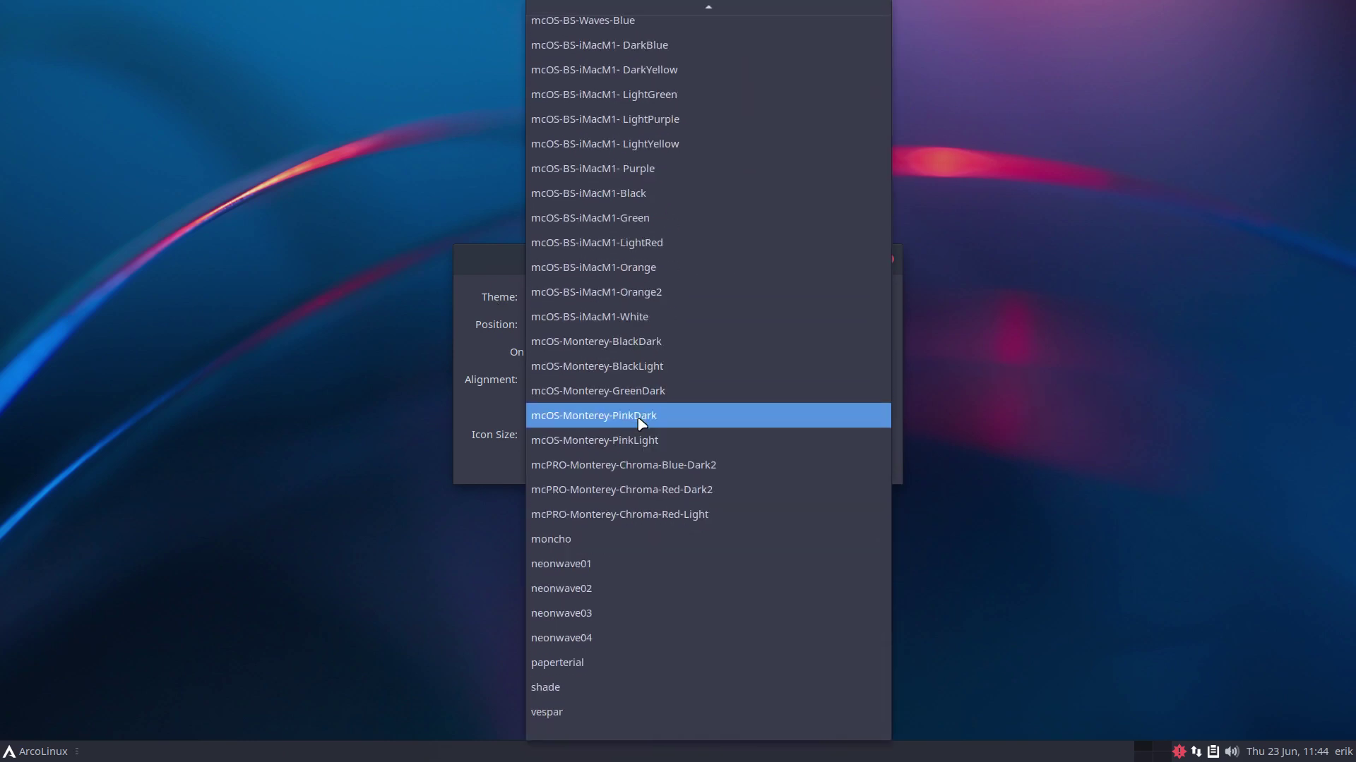
left_click(479, 286)
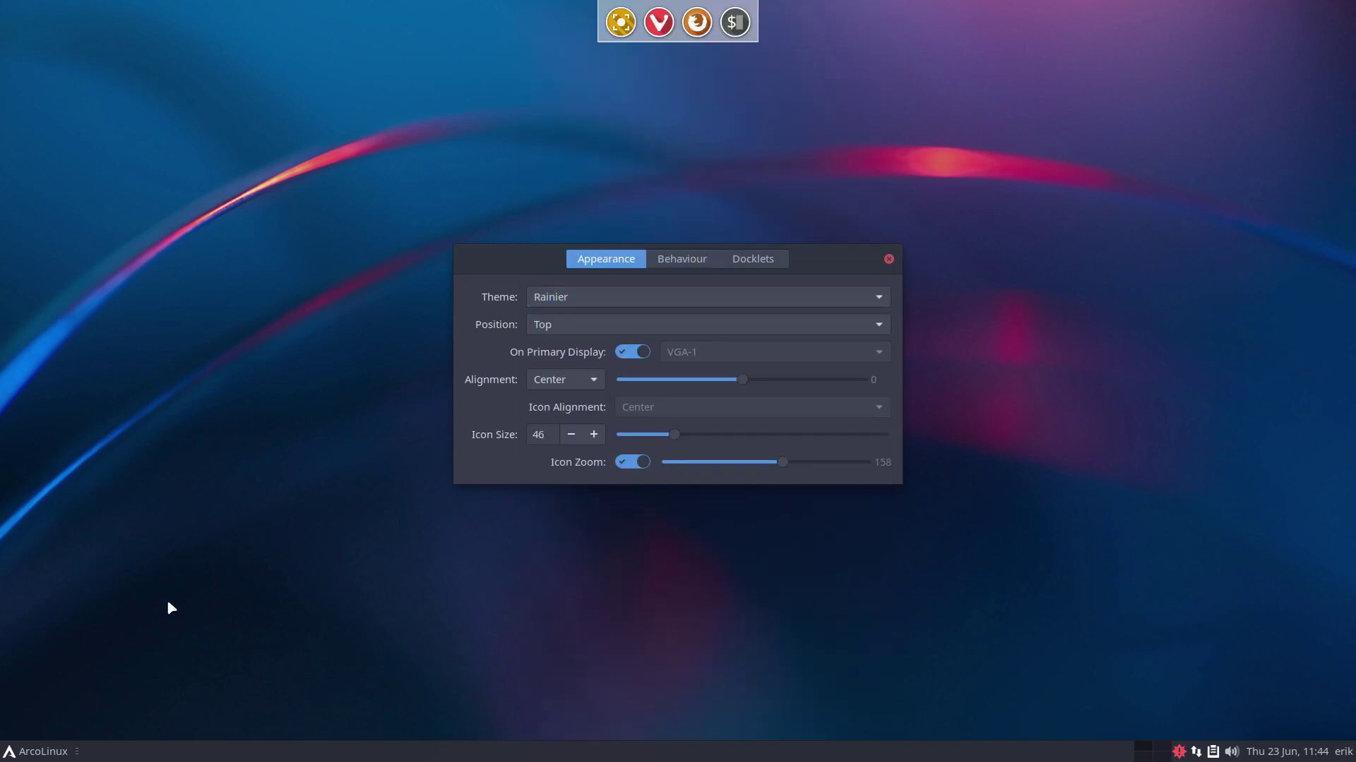
Step: Launch Inkscape and GIMP from the Whisker Menu by searching 'inks' and 'gimp'
left_click(54, 750)
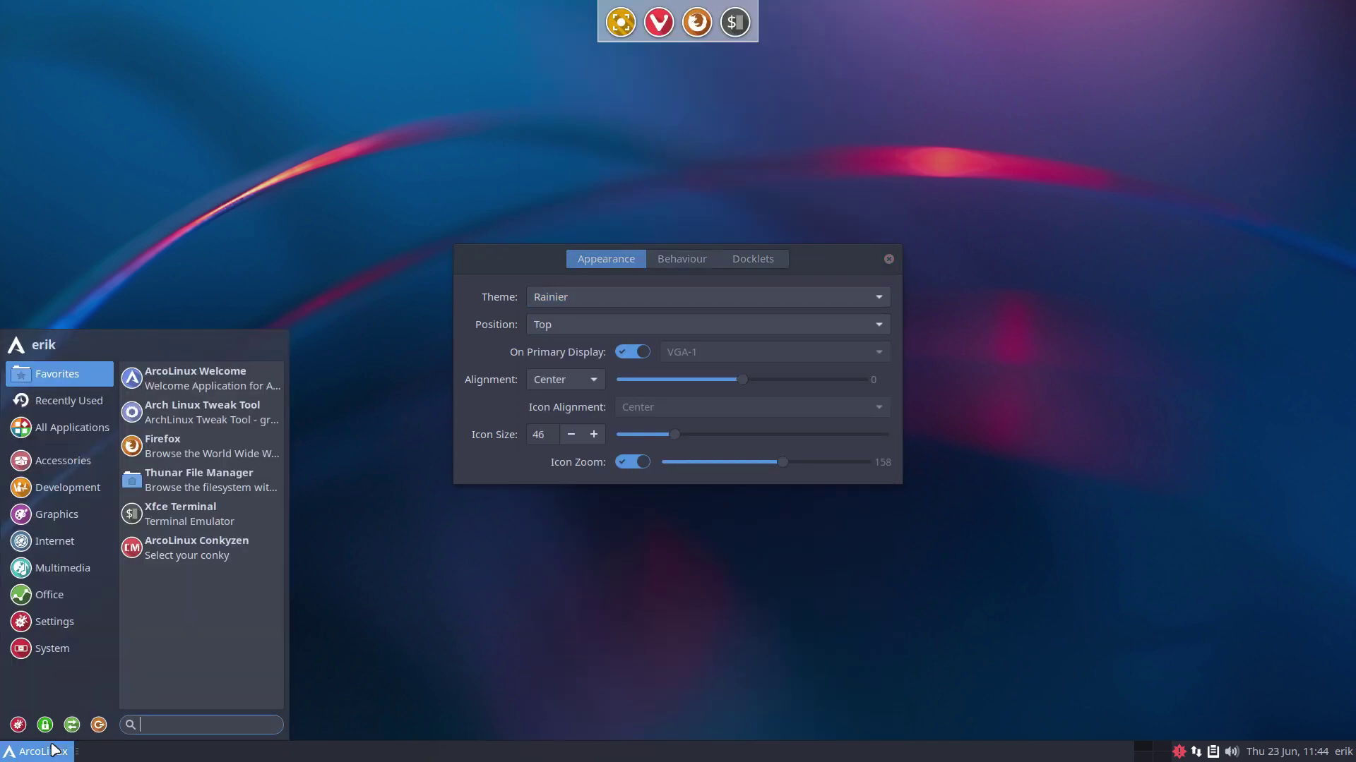
type("inks")
key("Return")
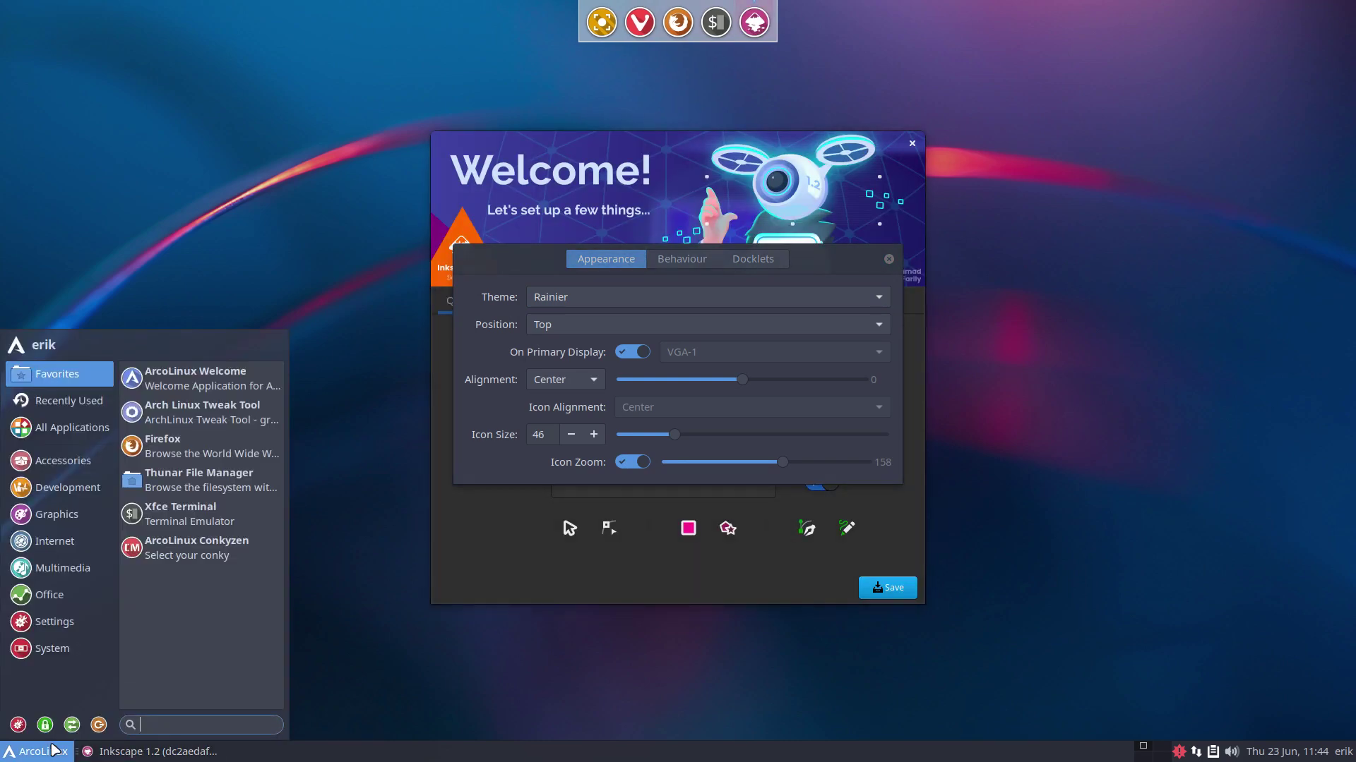
type("gimp")
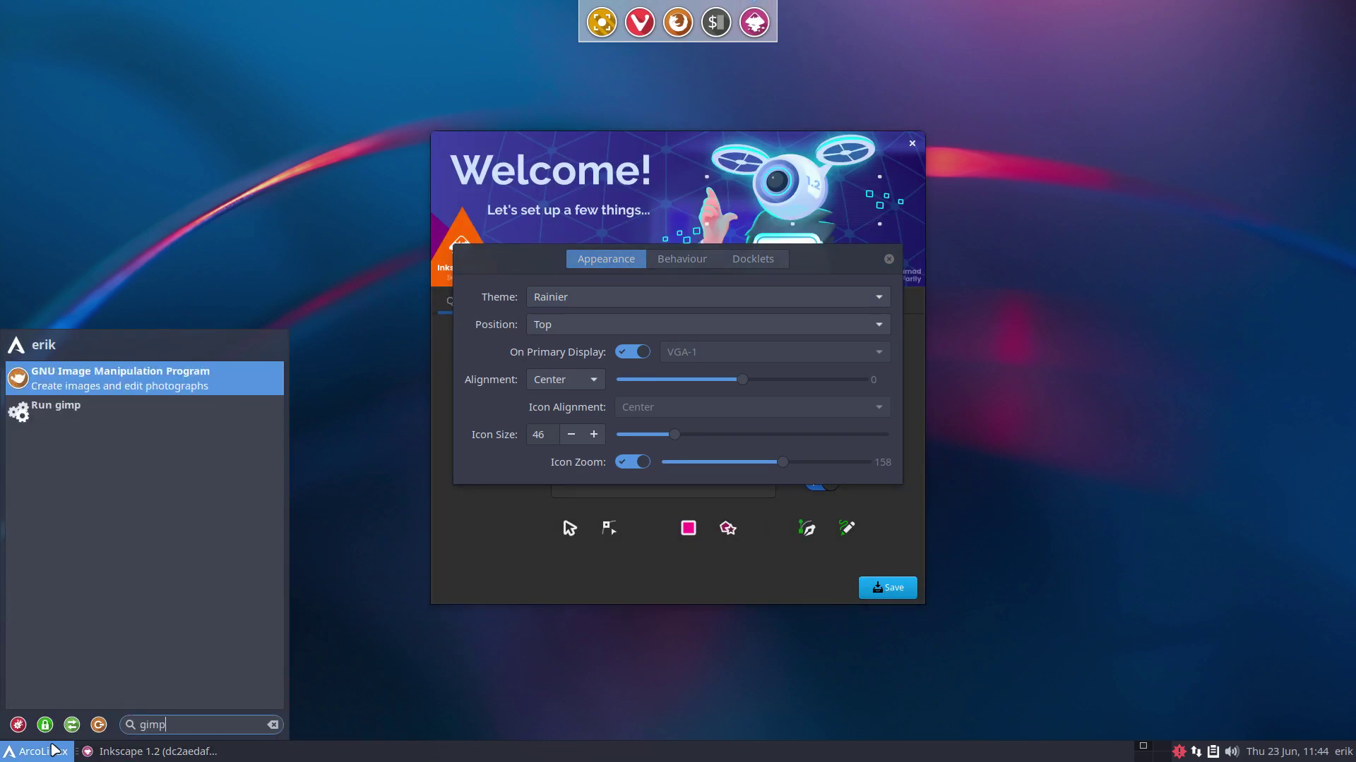
key("Return")
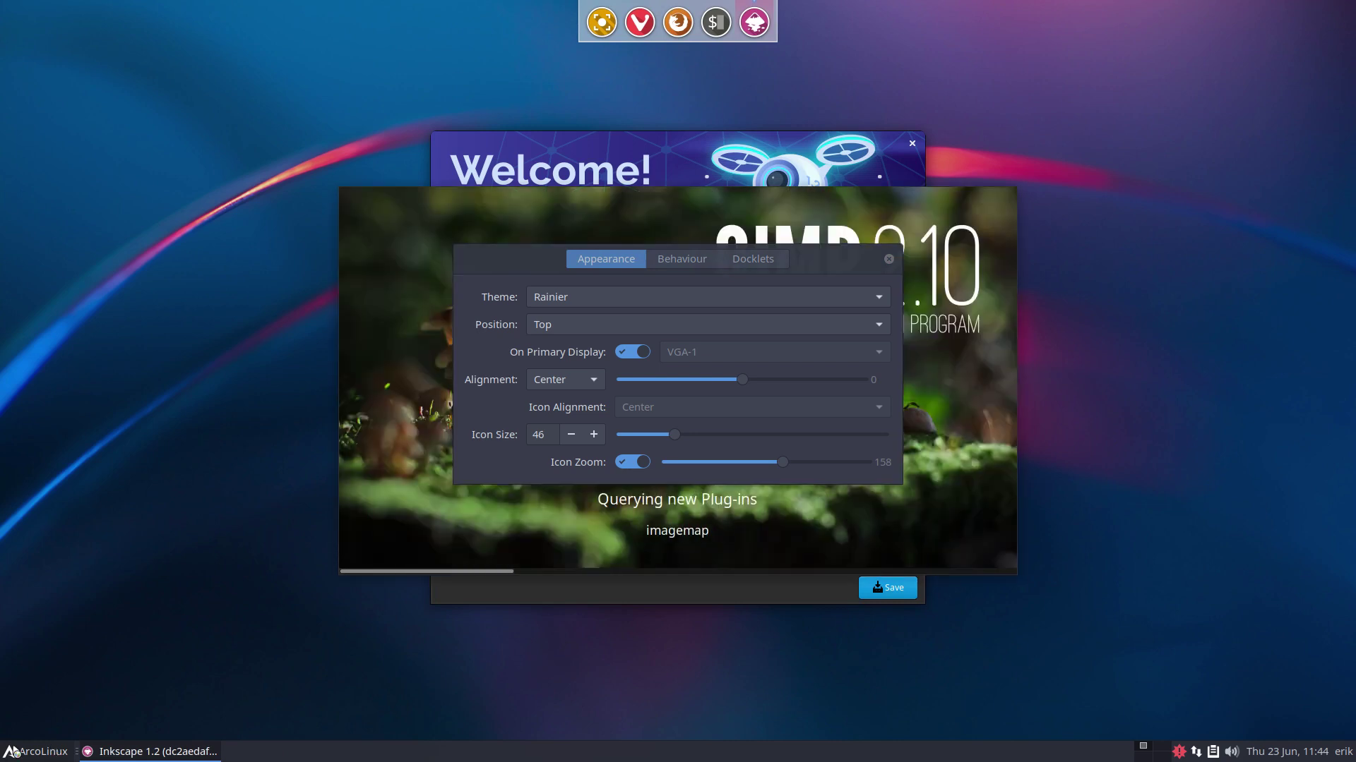
Step: Launch VLC from the Whisker Menu
left_click(25, 749)
type("nomad")
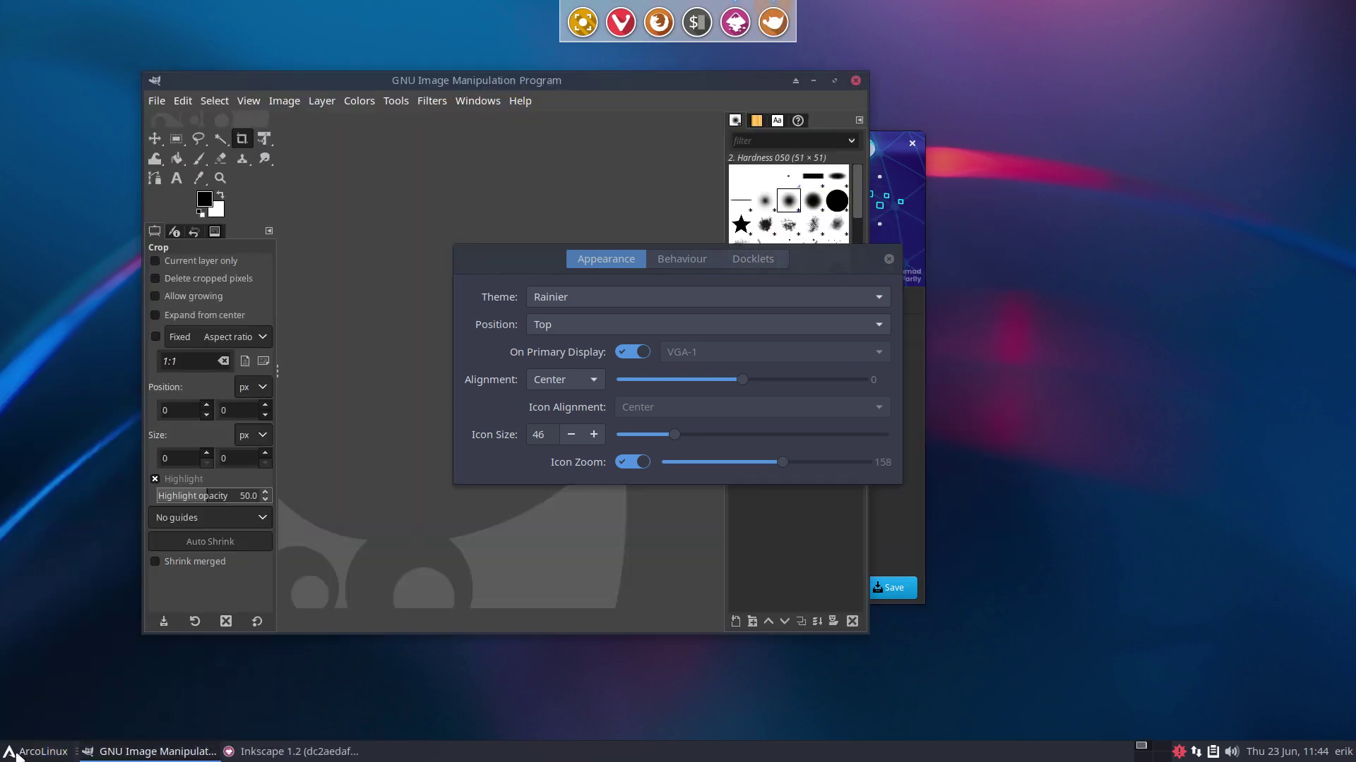
left_click(25, 754)
type("vlc")
key("Return")
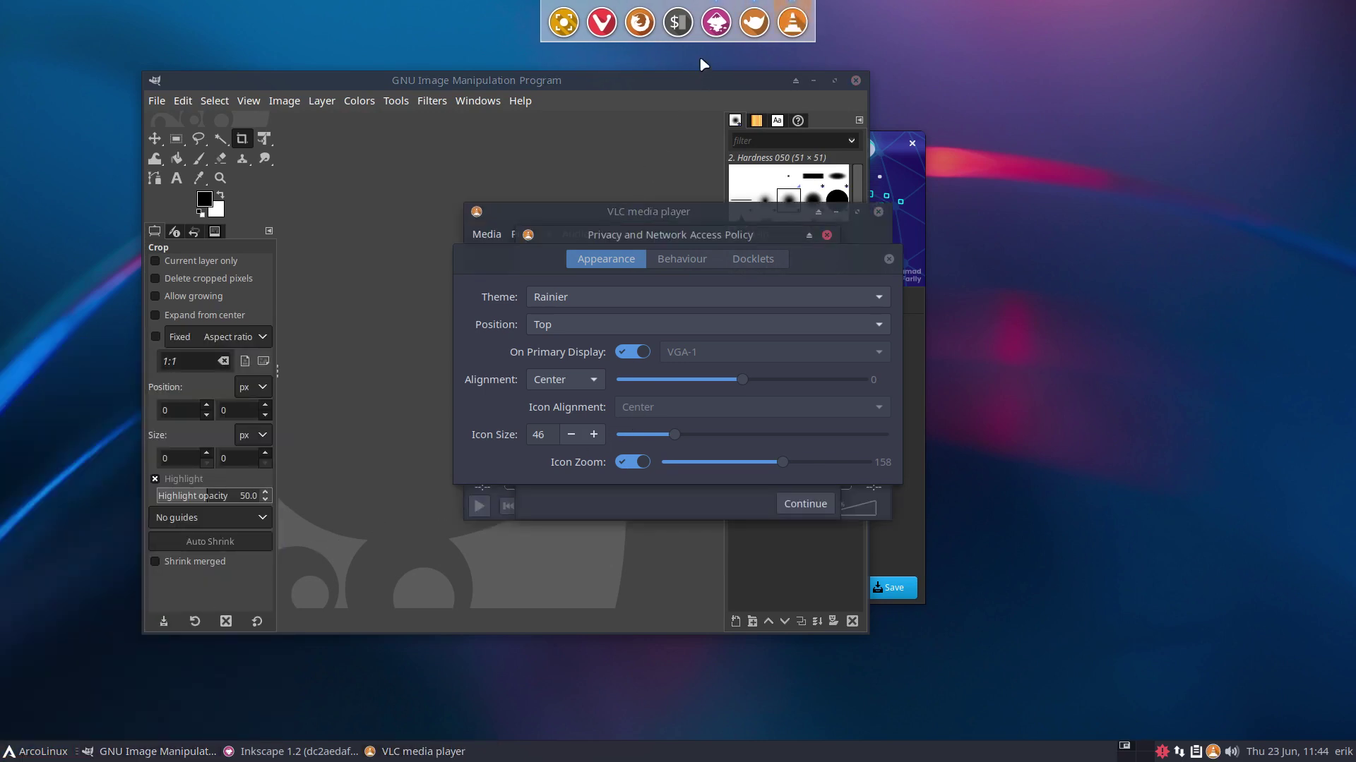
Step: Pin the VLC, GIMP and Inkscape icons with Keep in Dock
right_click(786, 28)
left_click(785, 124)
right_click(755, 35)
left_click(724, 50)
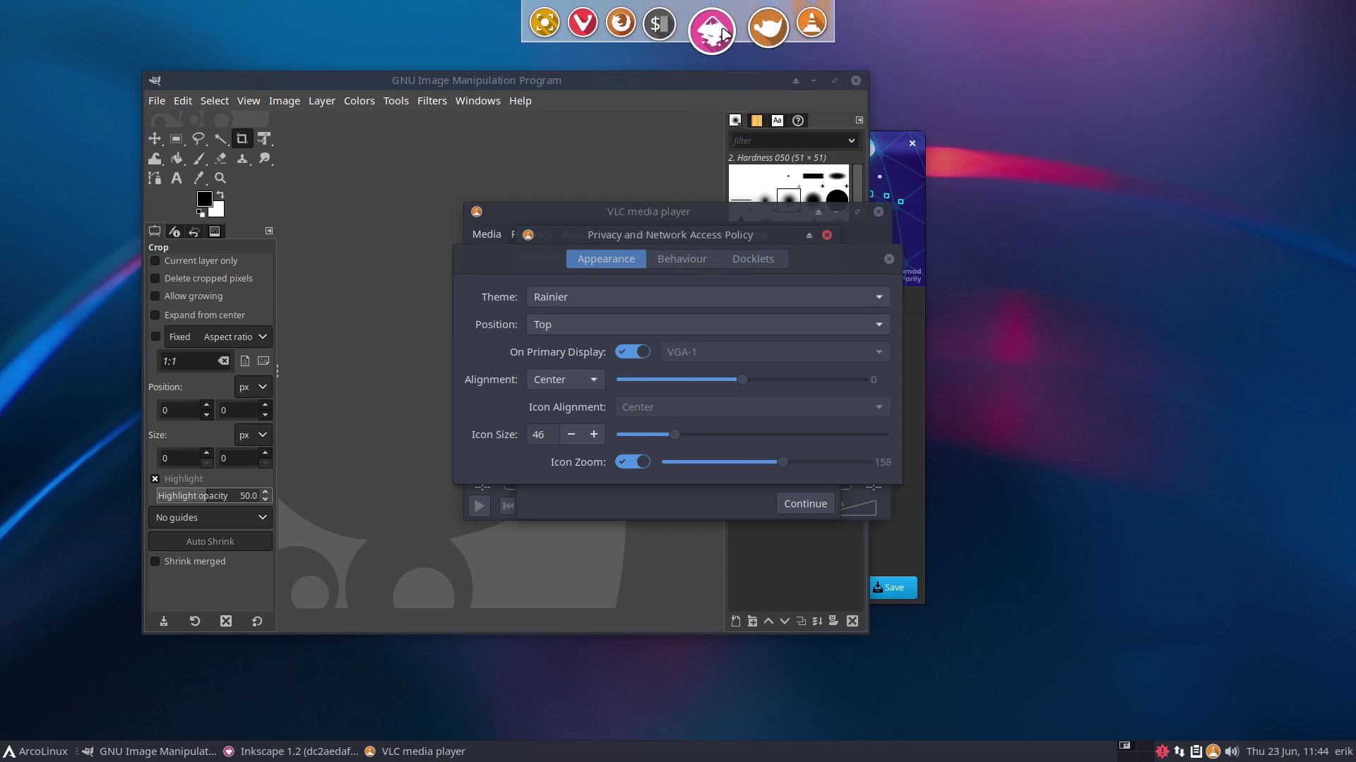
right_click(716, 35)
left_click(717, 116)
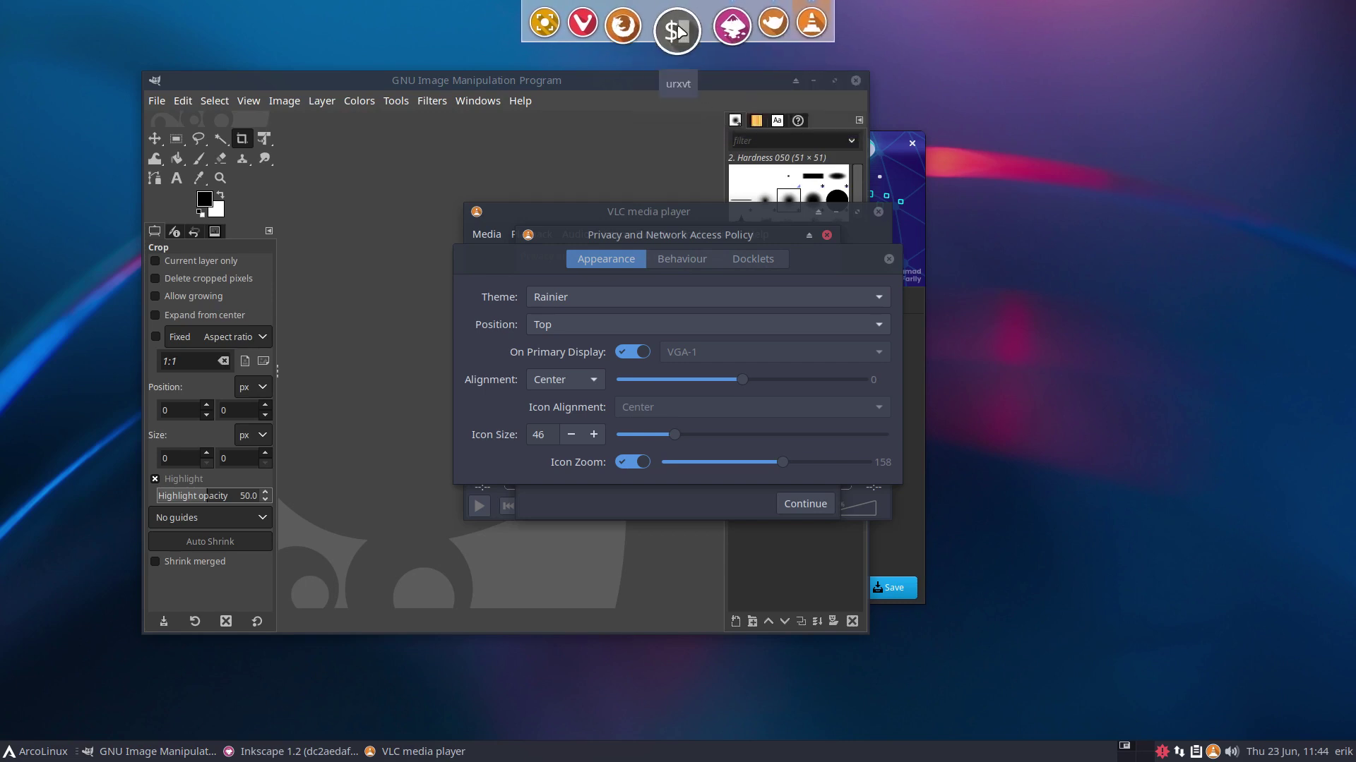
Step: Close the dock preferences, VLC, GIMP and Inkscape
left_click(886, 258)
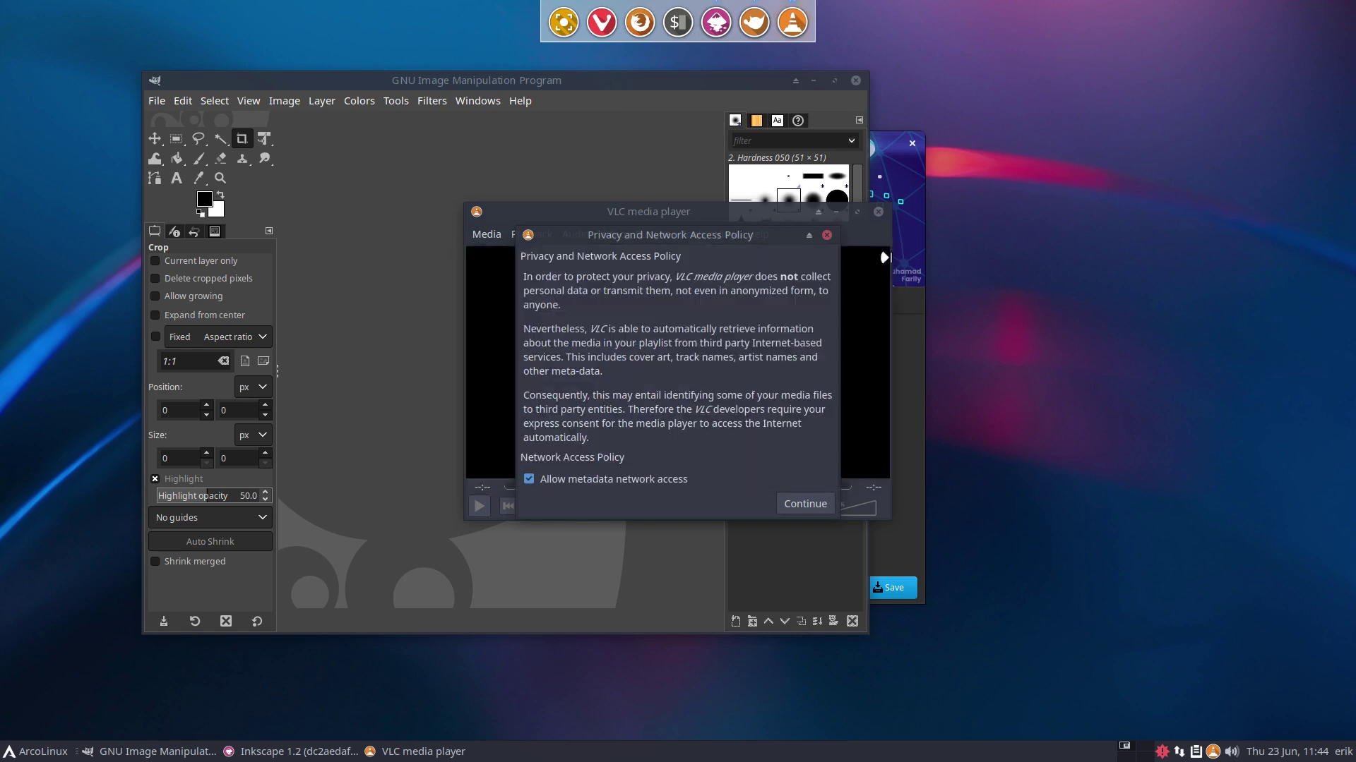
left_click(827, 236)
left_click(878, 212)
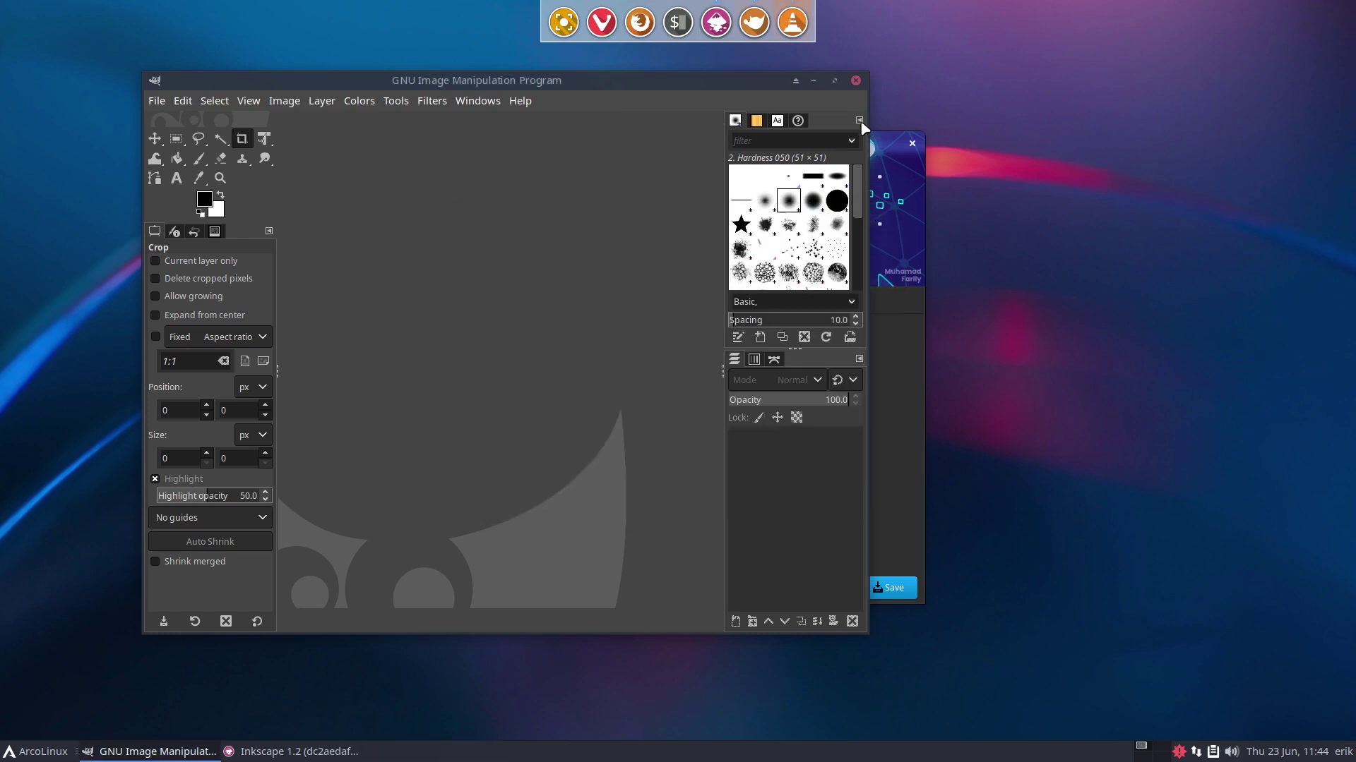
left_click(855, 80)
left_click(911, 144)
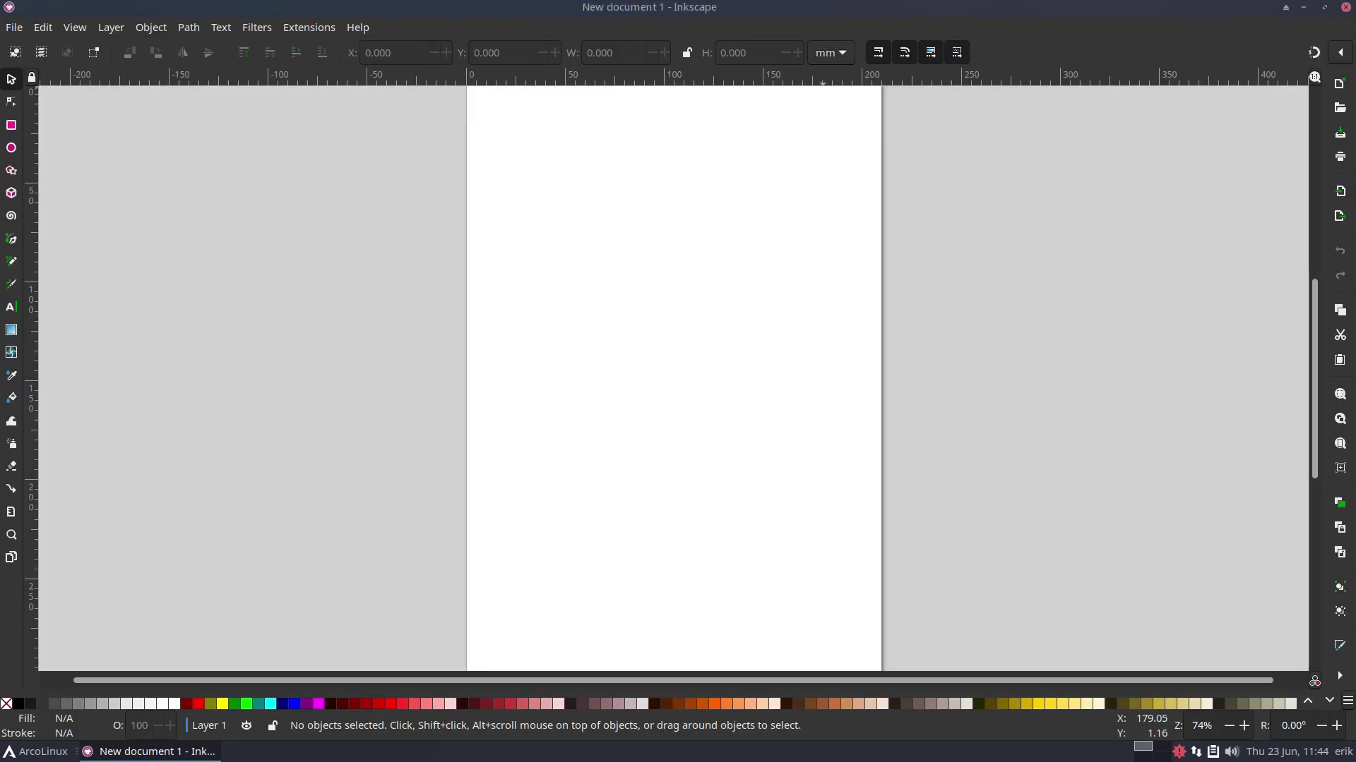
key("ctrl+q")
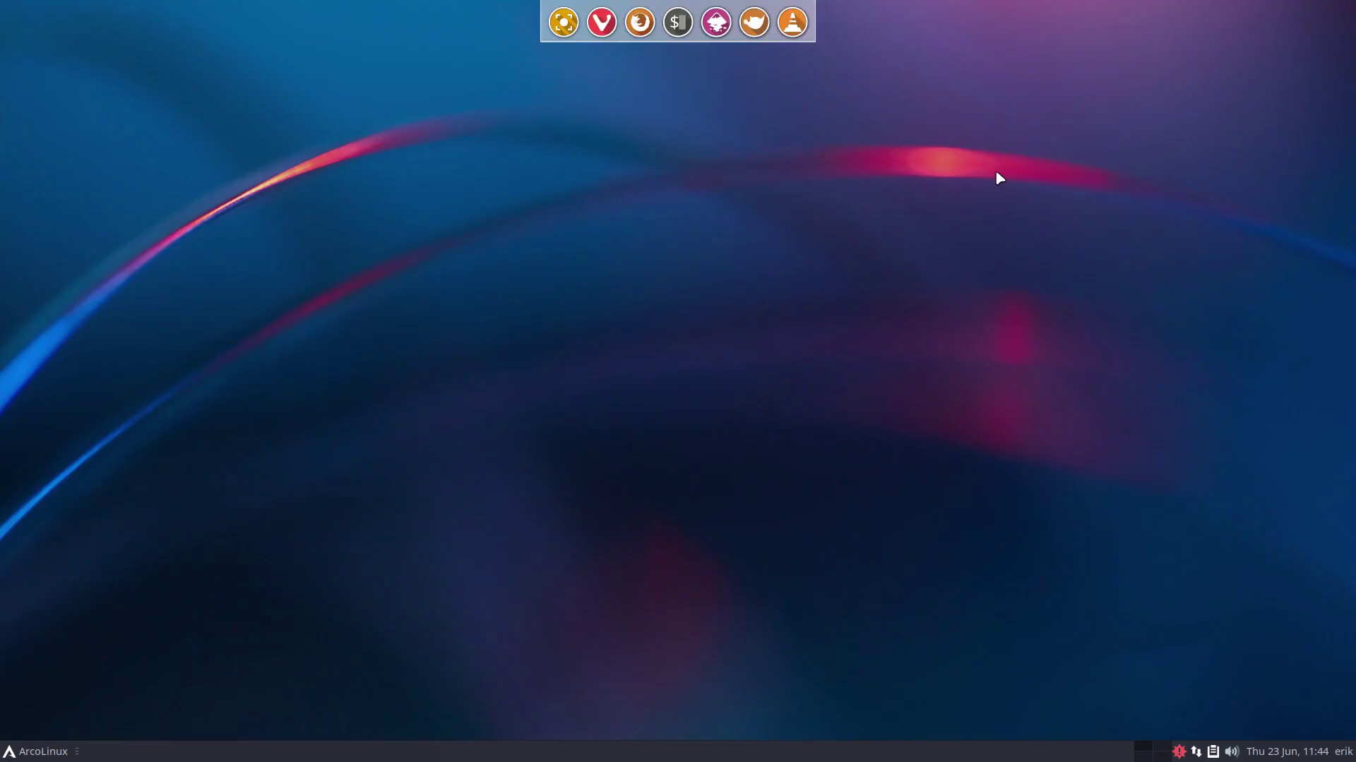
Step: Switch the dock theme from Rainier to #Electro - Flare in Plank Preferences
right_click(573, 14)
left_click(660, 70)
left_click(606, 307)
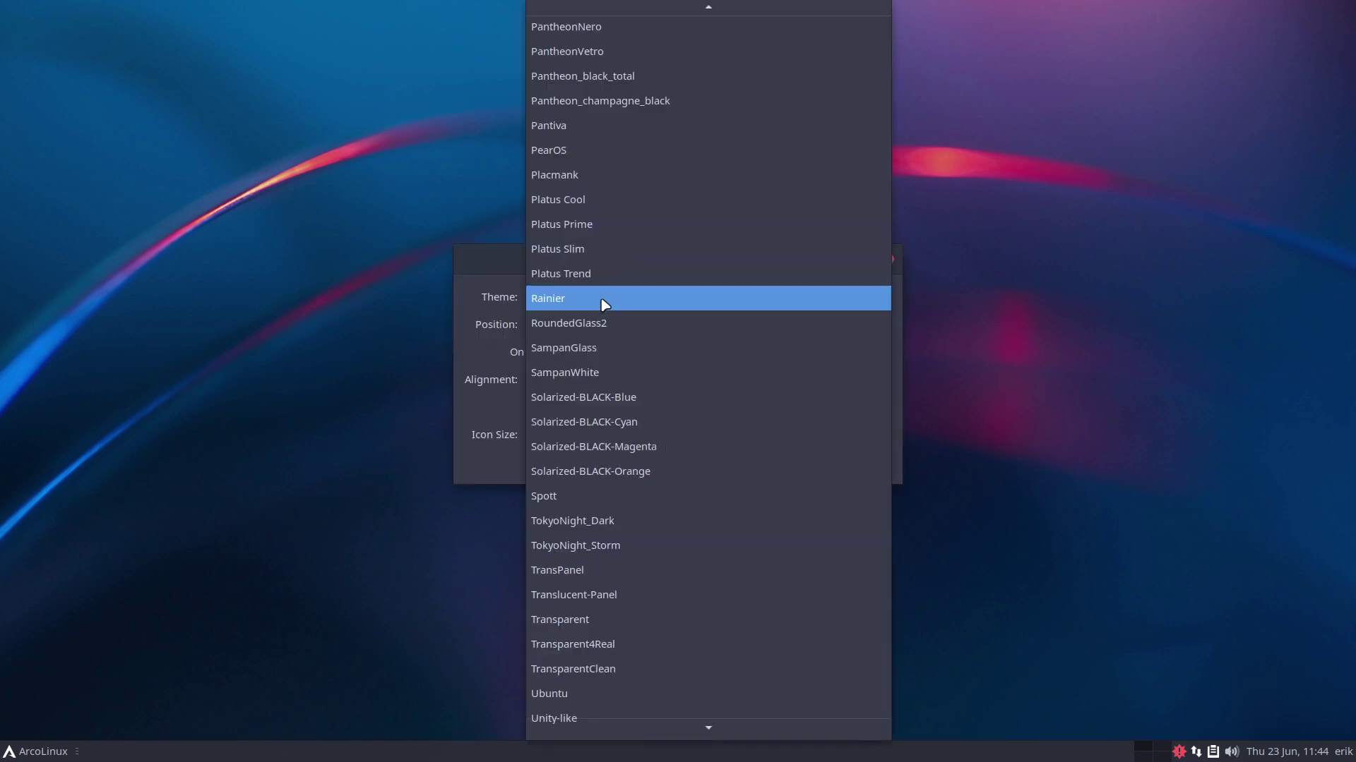
scroll(641, 302, "up", 5)
scroll(642, 304, "up", 8)
scroll(642, 303, "up", 8)
scroll(641, 302, "up", 4)
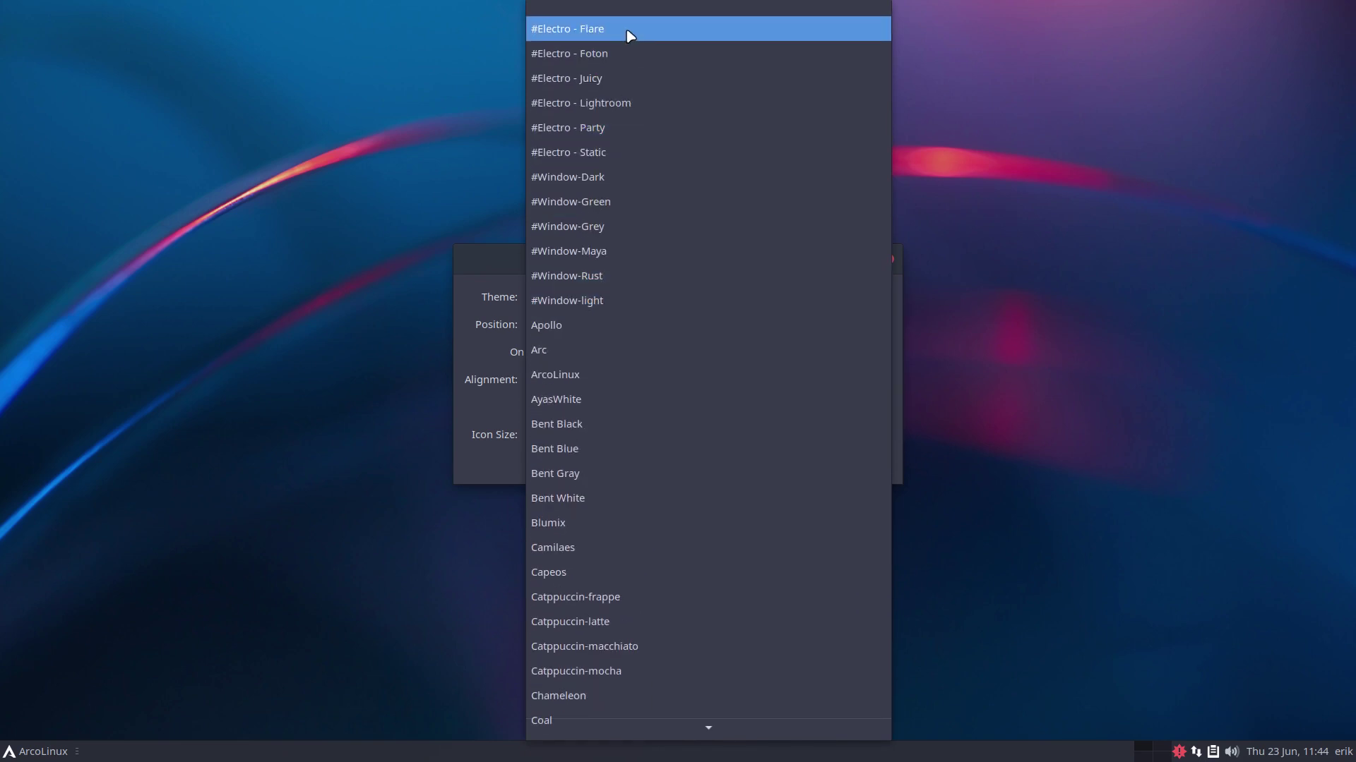
left_click(621, 29)
left_click_drag(819, 265, 819, 306)
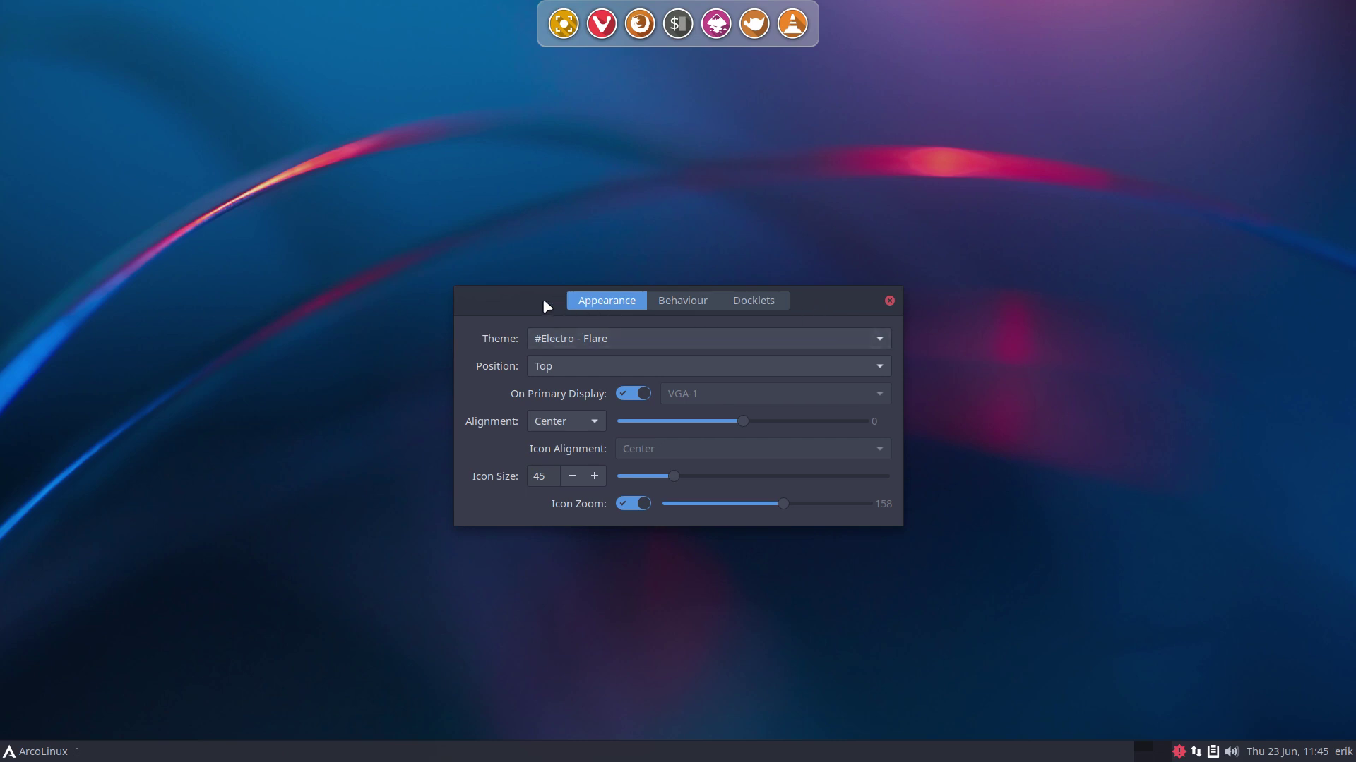
Step: Step the dock theme through the Electro, Deepin, ElementaryPantheon, Glass and Gradient variants to Lumi
key("Down")
key("Down")
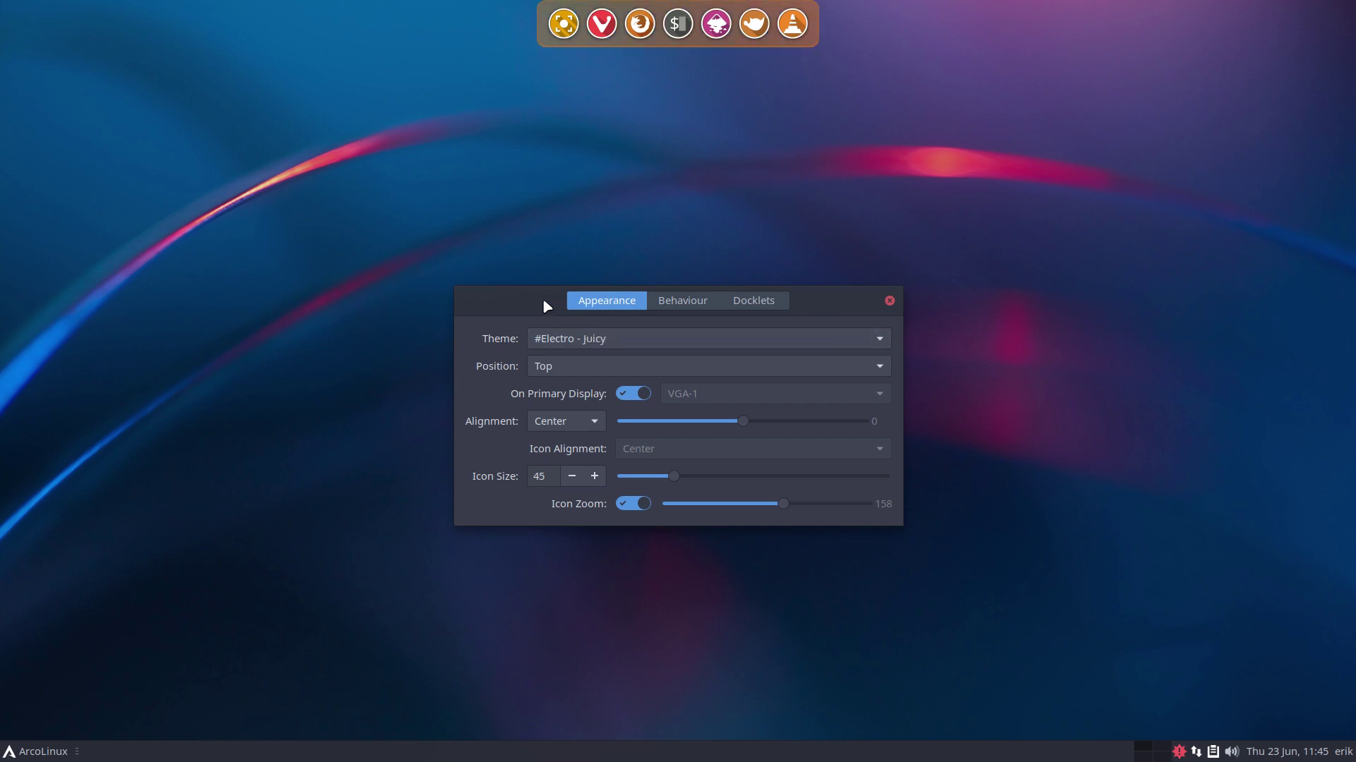
key("Down")
key("Down")
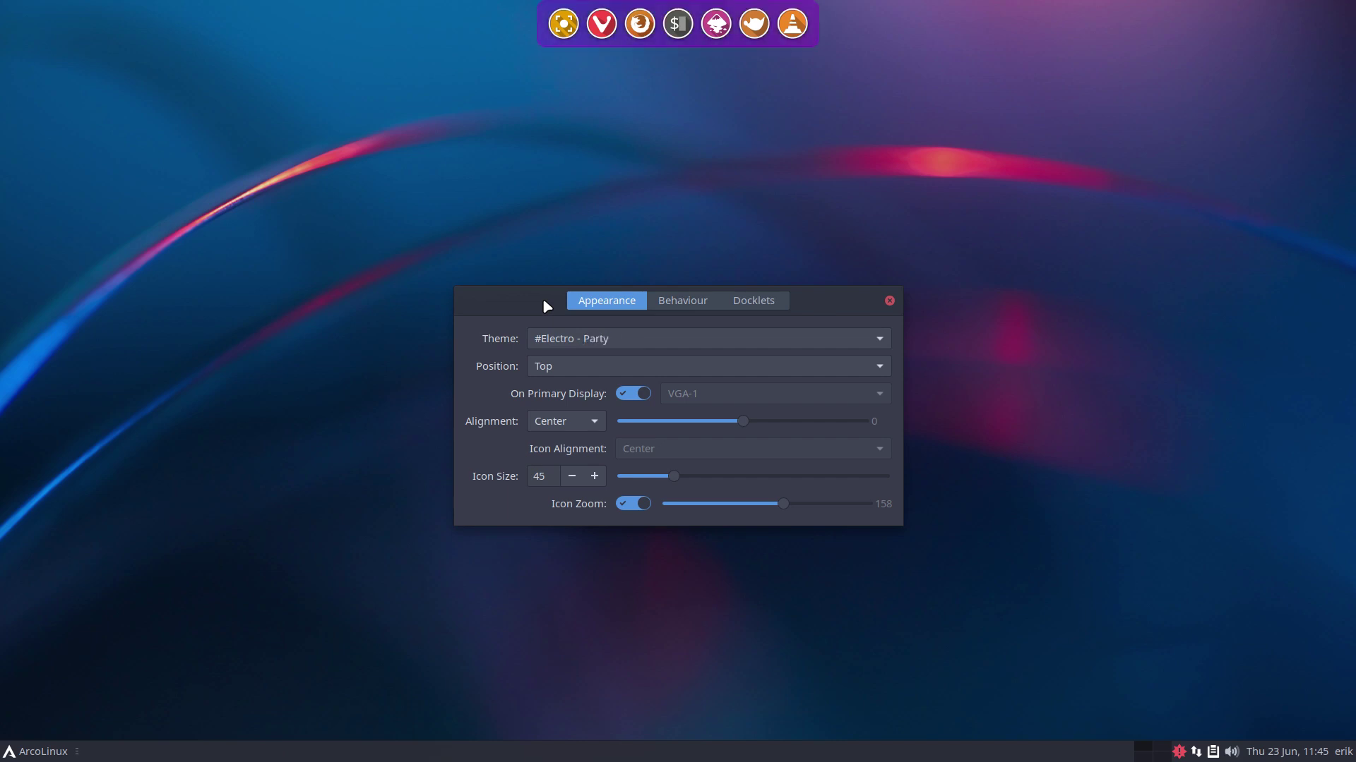
key("Down")
key("Down")
key("Down")
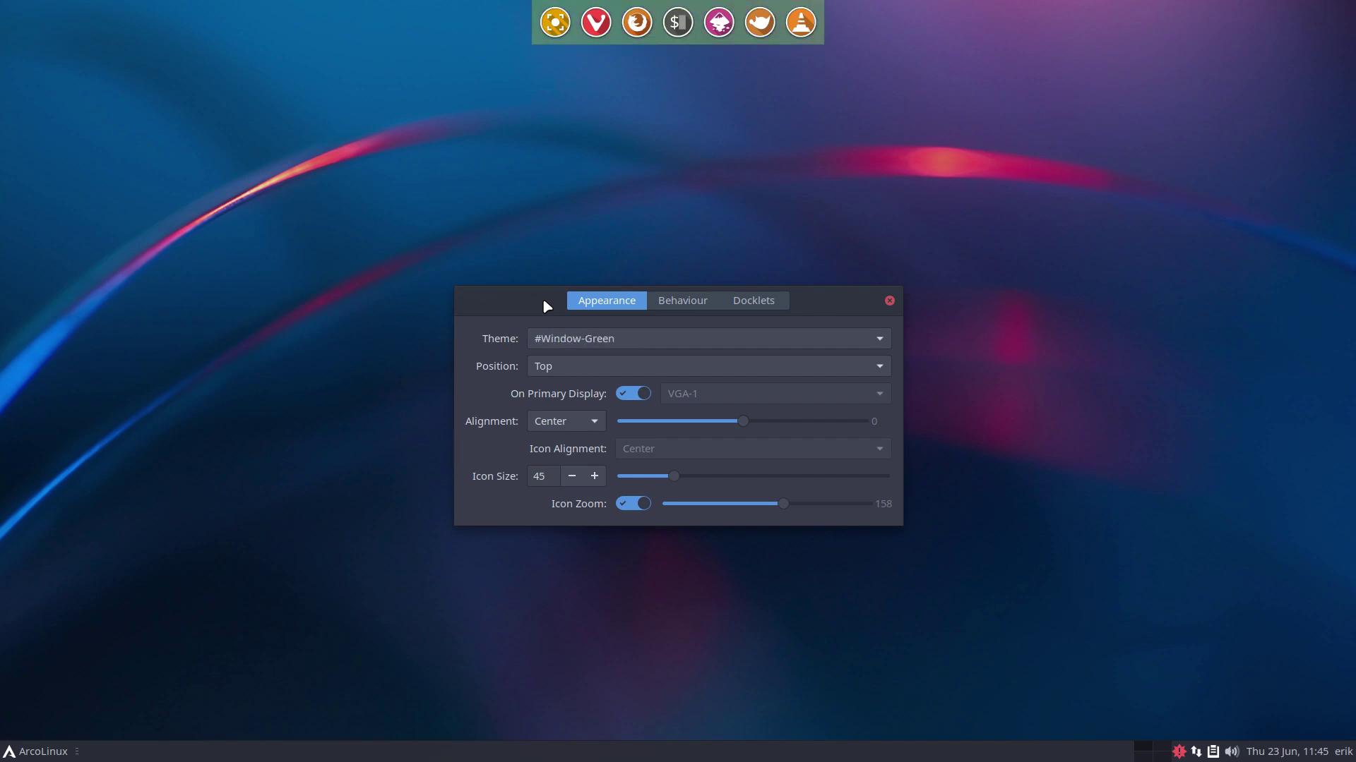
key("Down")
key("Down")
key("Down")
key("Down")
key("Down")
key("Down")
key("Down")
key("Down")
key("Down")
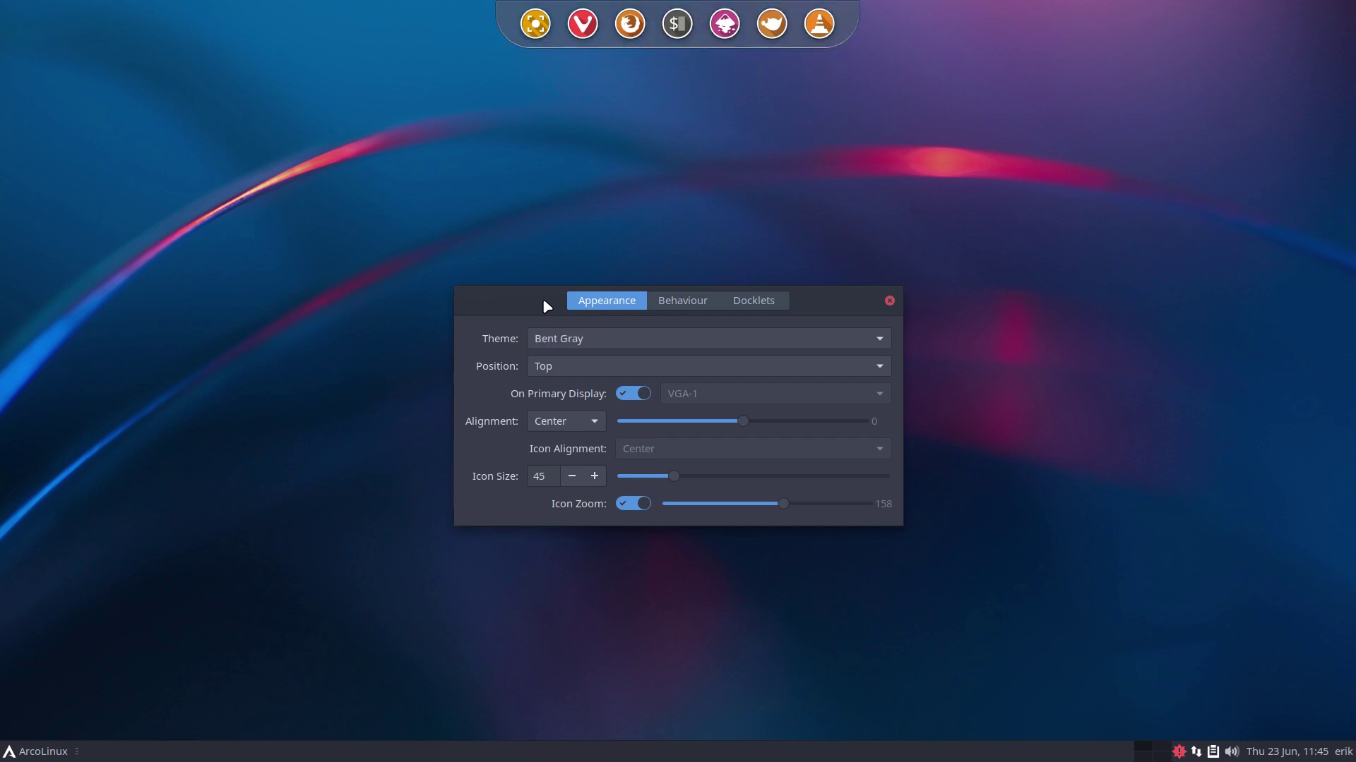
key("Down")
key("Down")
key("Down")
key("Down")
key("Down")
key("Down")
key("Down")
key("Down")
key("Down")
key("Down")
key("Down")
key("Down")
key("Down")
key("Down")
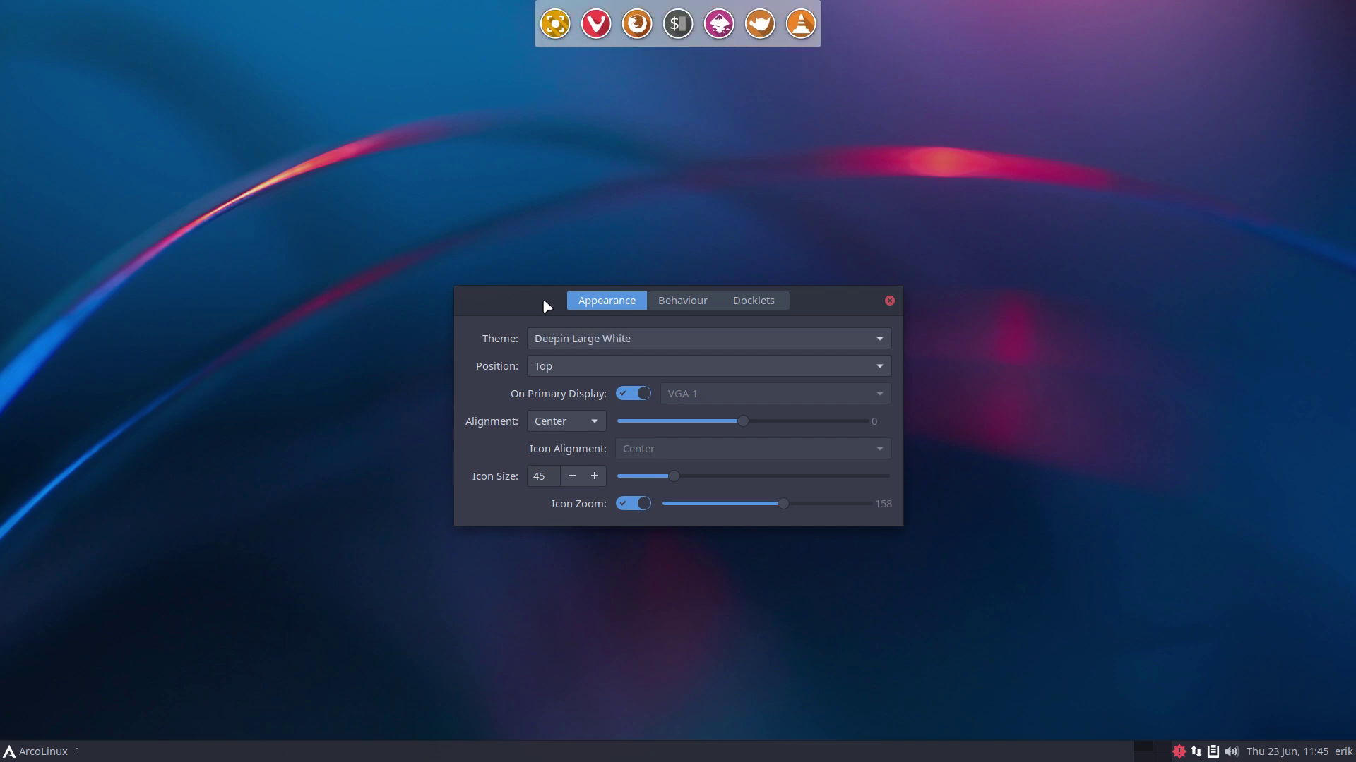
key("Down")
key("Down")
key("Down")
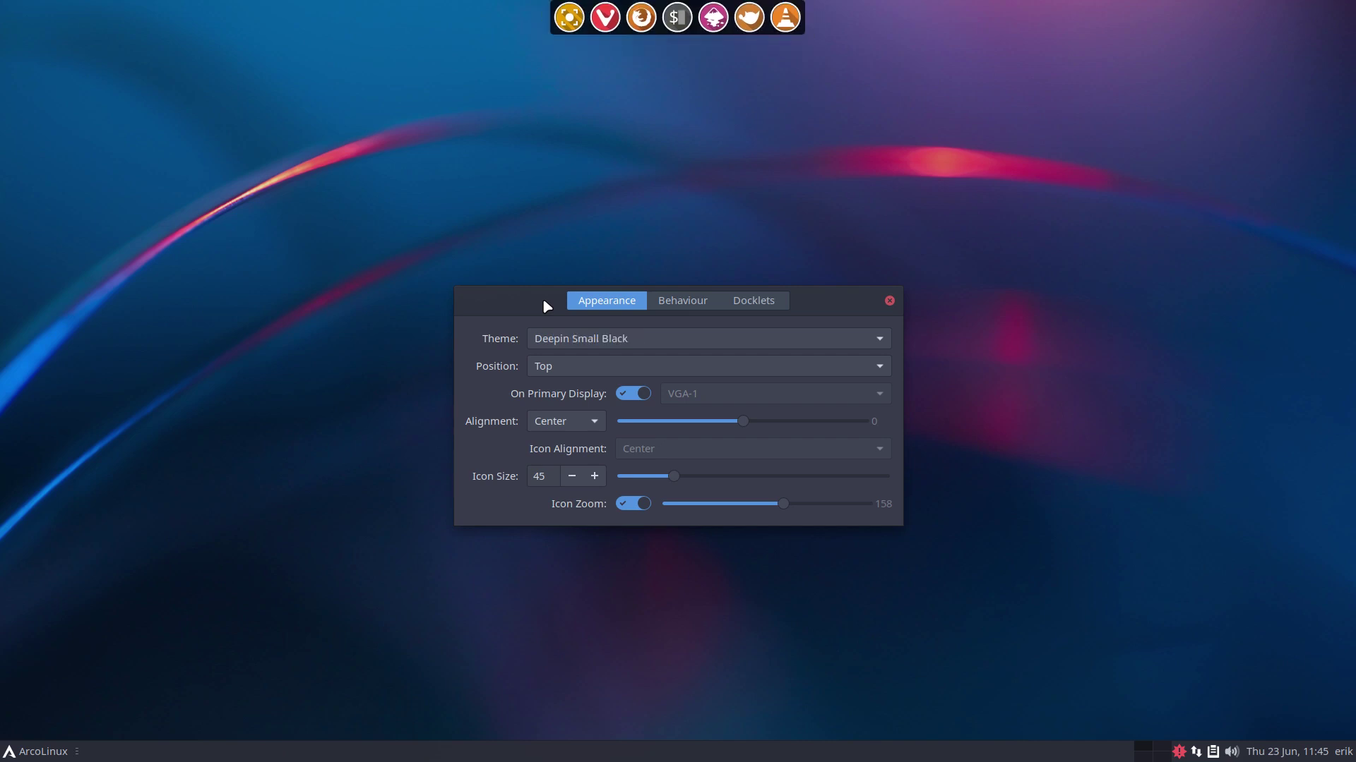
key("Down")
key("Down")
key("Down")
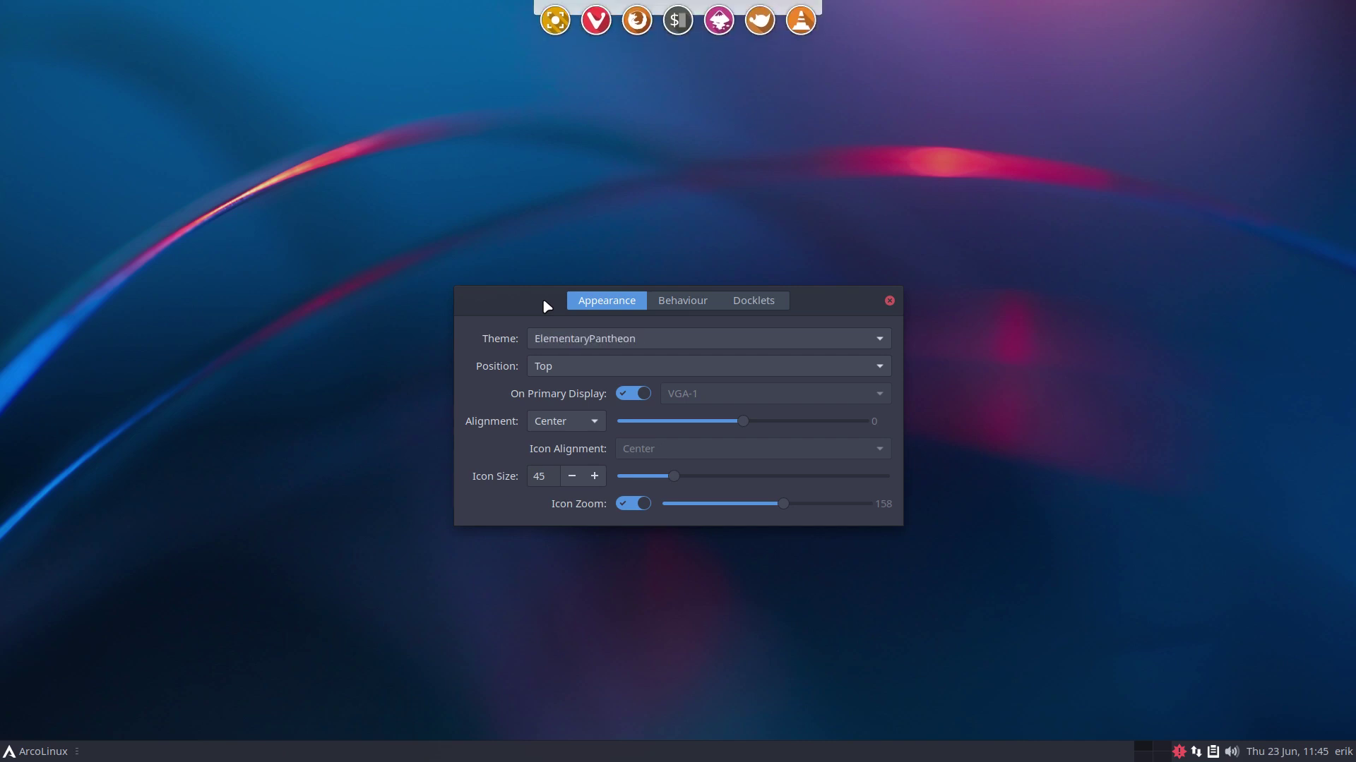
key("Down")
key("Down")
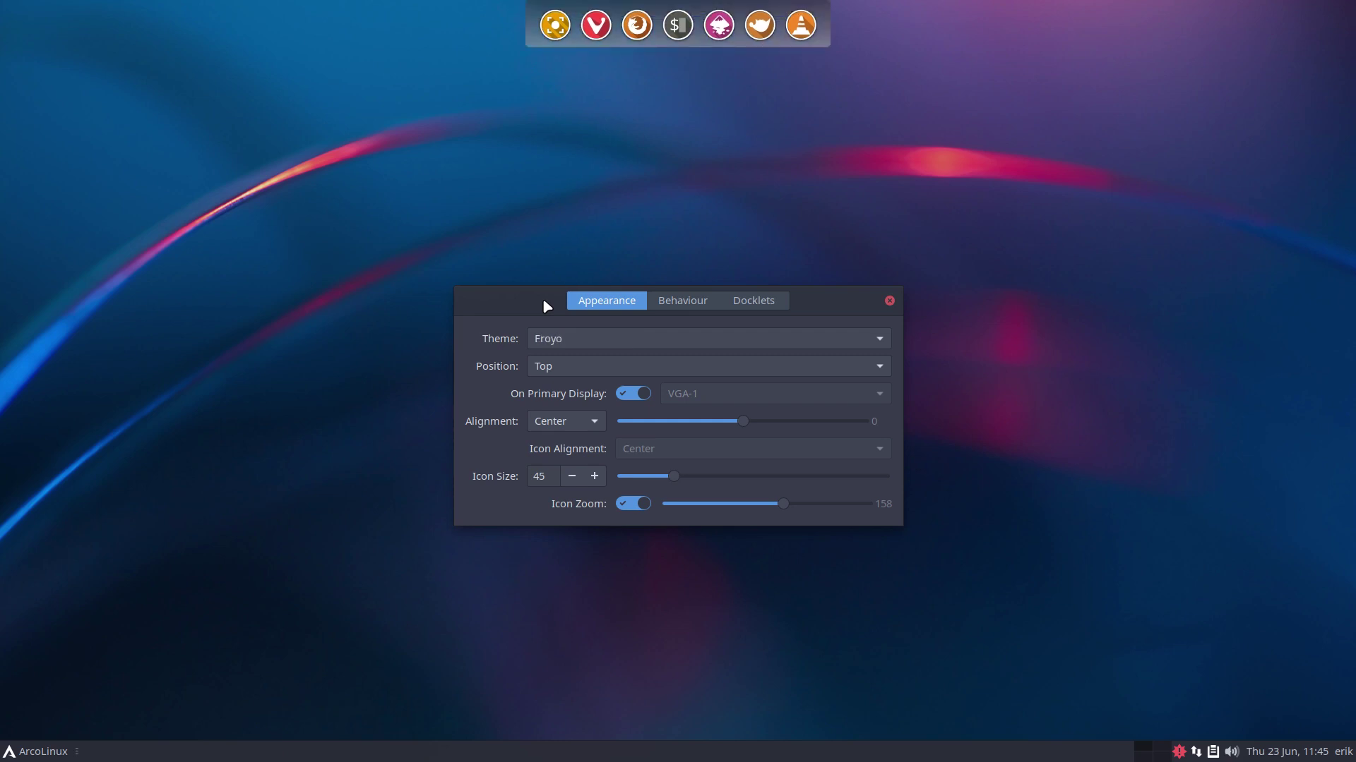
key("Down")
key("Down")
key("Down")
key("Down")
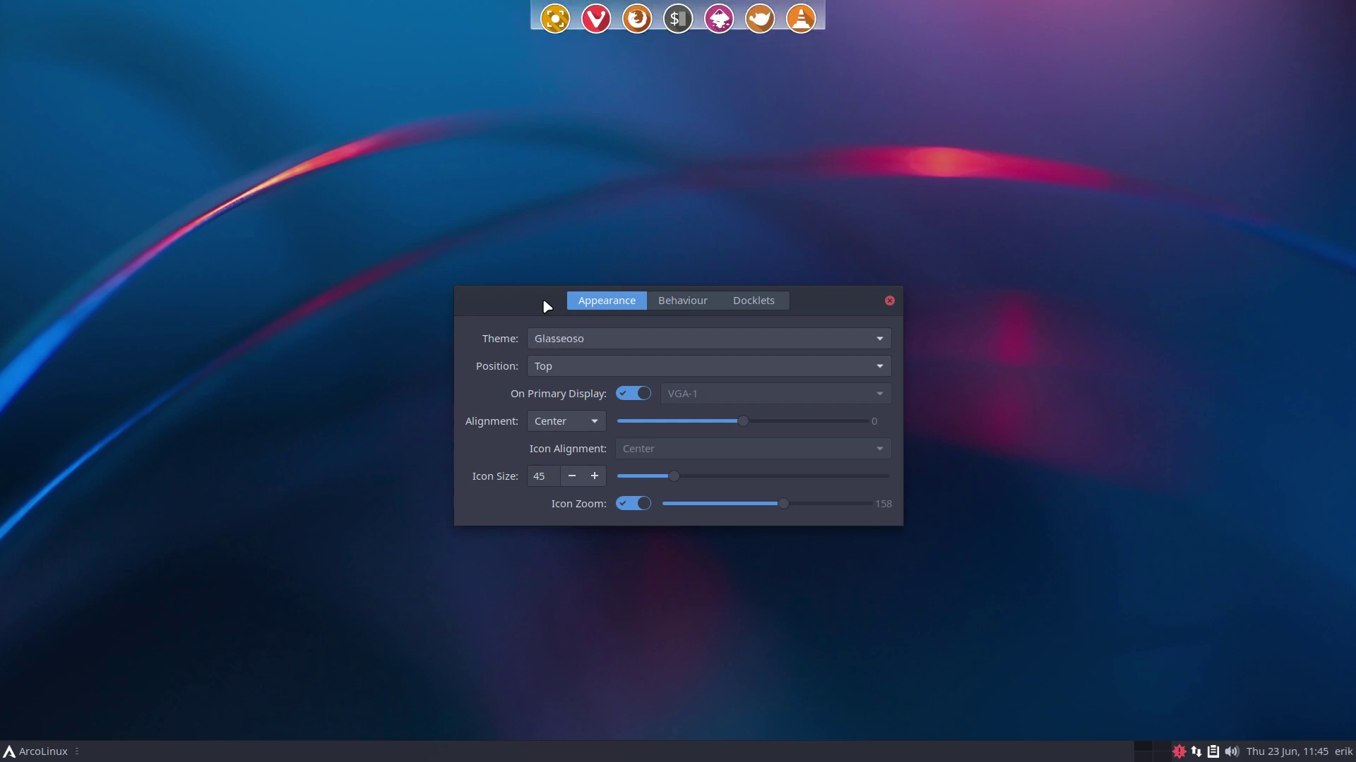
key("Down")
key("Down")
key("Down")
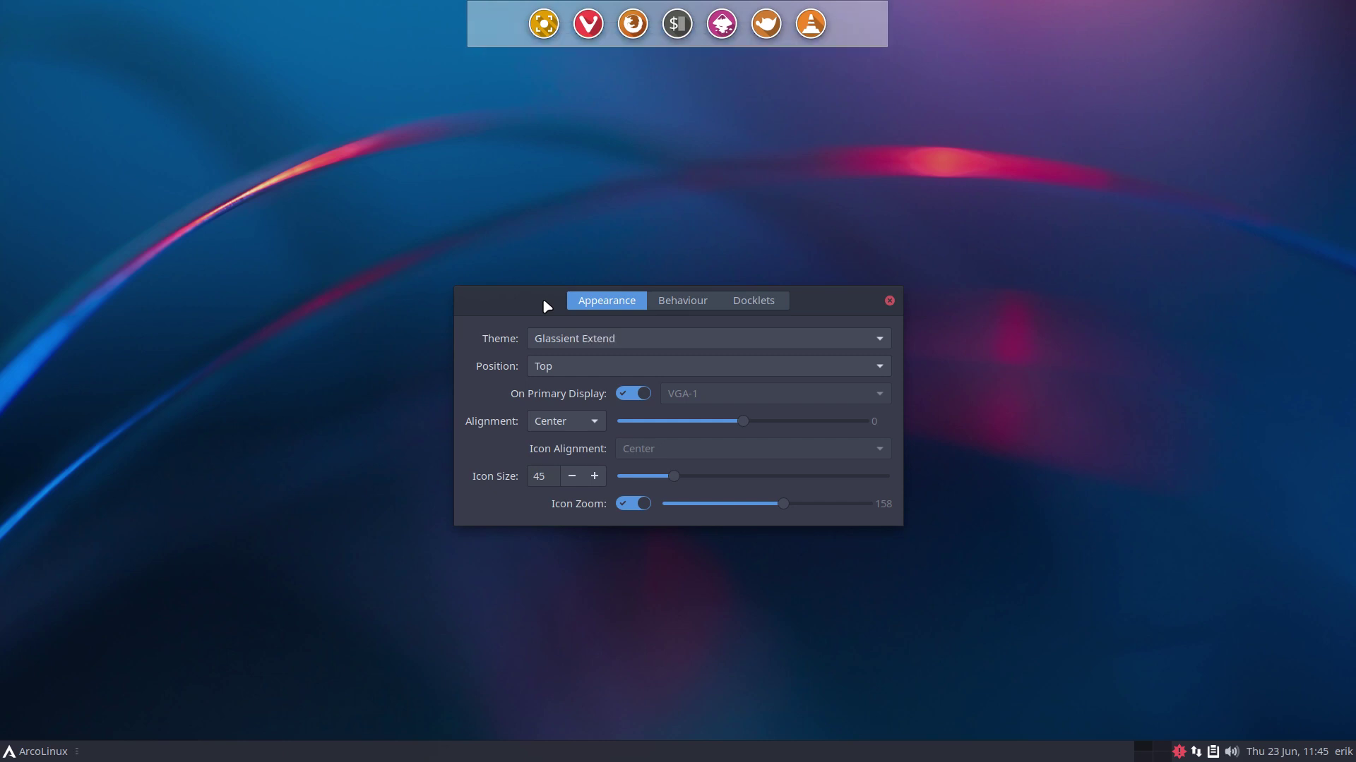
key("Down")
key("Down")
key("Down")
key("Down")
key("Down")
key("Down")
key("Down")
key("Down")
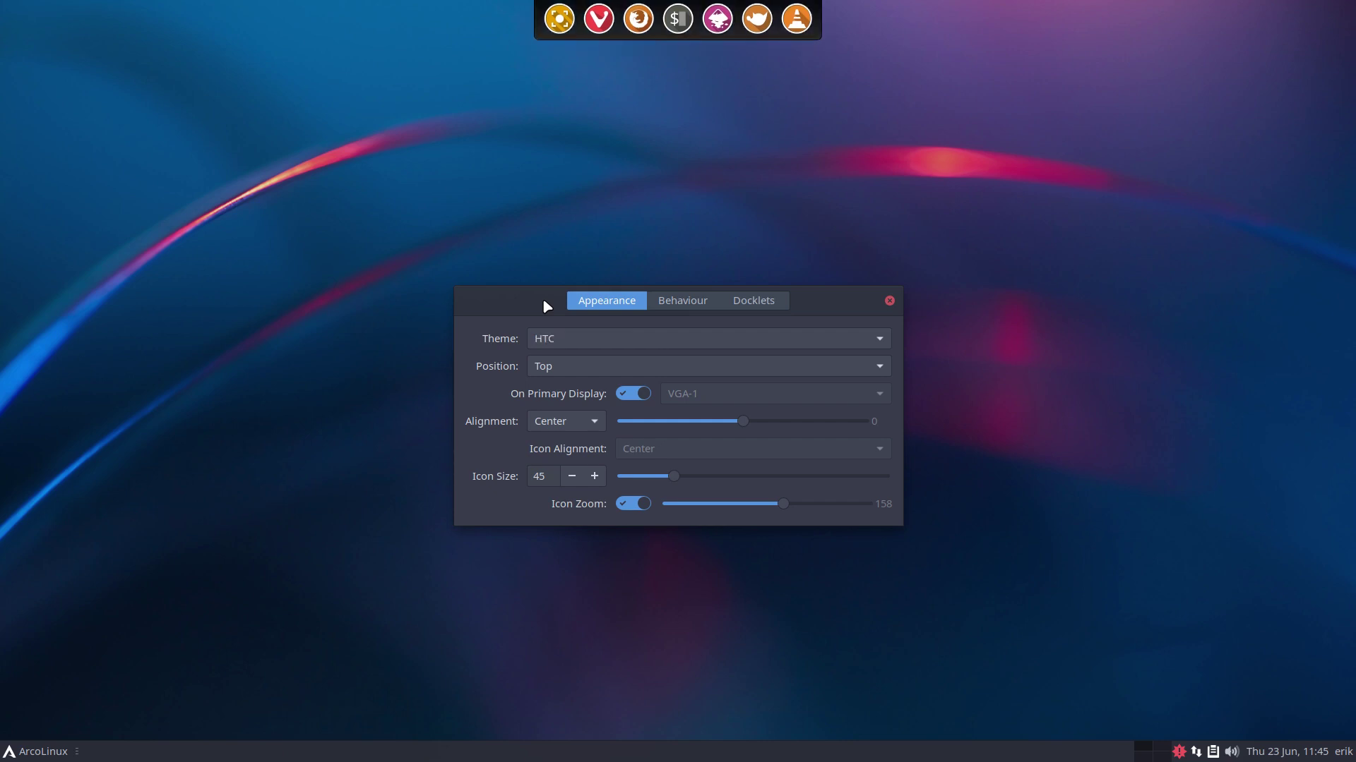
key("Down")
key("Down")
key("Down")
key("Down")
key("Down")
key("Down")
key("Down")
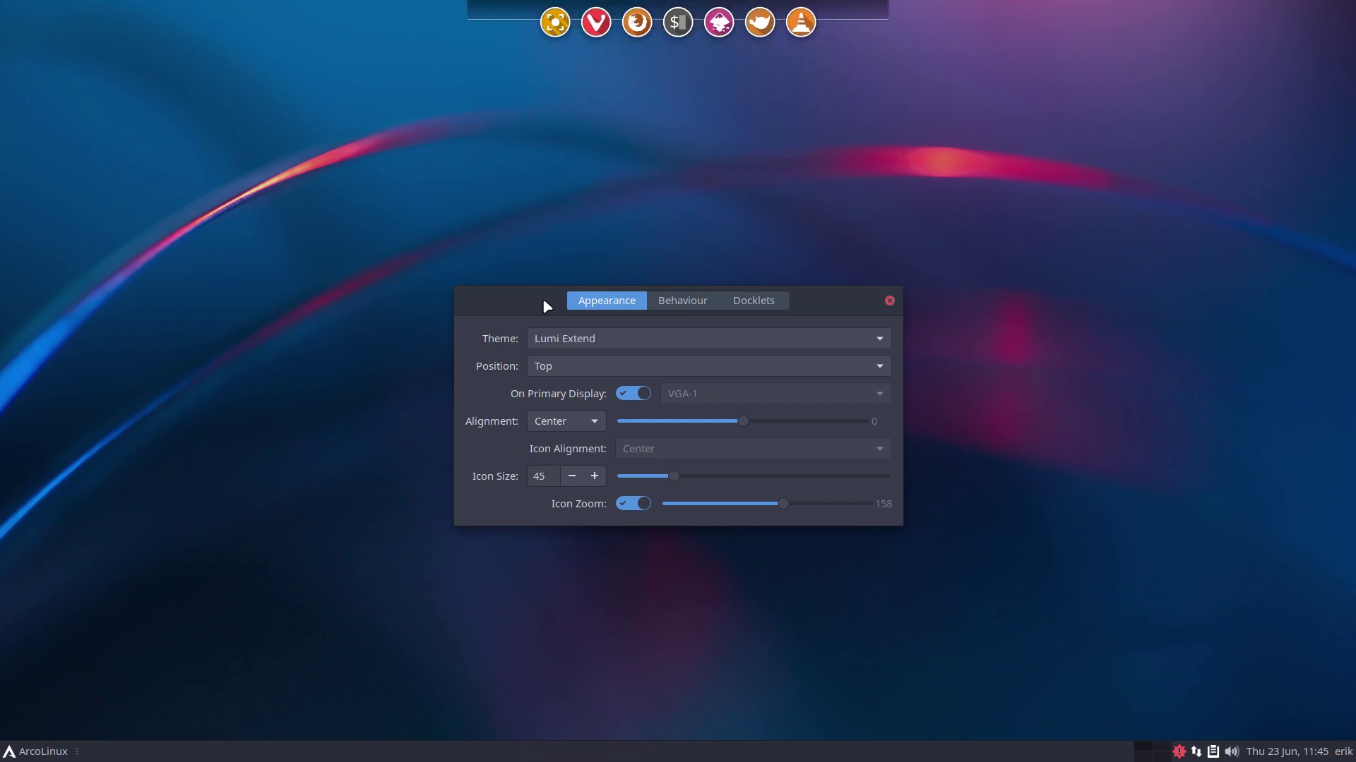
key("Down")
key("Down")
key("Down")
key("Down")
key("Down")
key("Down")
key("Down")
key("Down")
key("Down")
key("Down")
key("Down")
key("Down")
key("Down")
key("Down")
key("Down")
key("Down")
key("Down")
key("Down")
Step: Preview the remaining themes from Pantheon through cyberpunk01 to vespar, then close Preferences
key("Down")
key("Down")
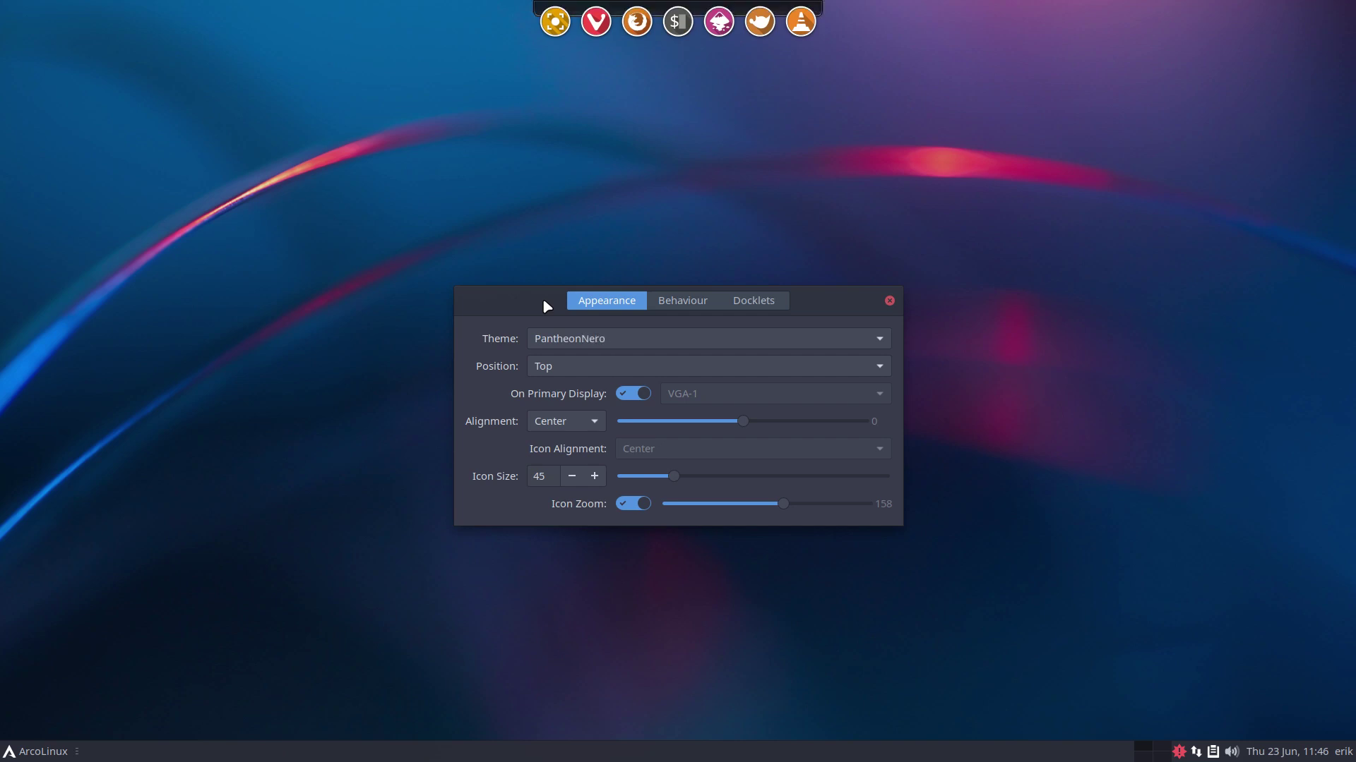
key("Down")
key("Down")
key("Down")
key("Down")
key("Down")
key("Down")
key("Down")
key("Down")
key("Down")
key("Down")
key("Down")
key("Down")
key("Down")
key("Down")
key("Down")
key("Down")
key("Down")
key("Down")
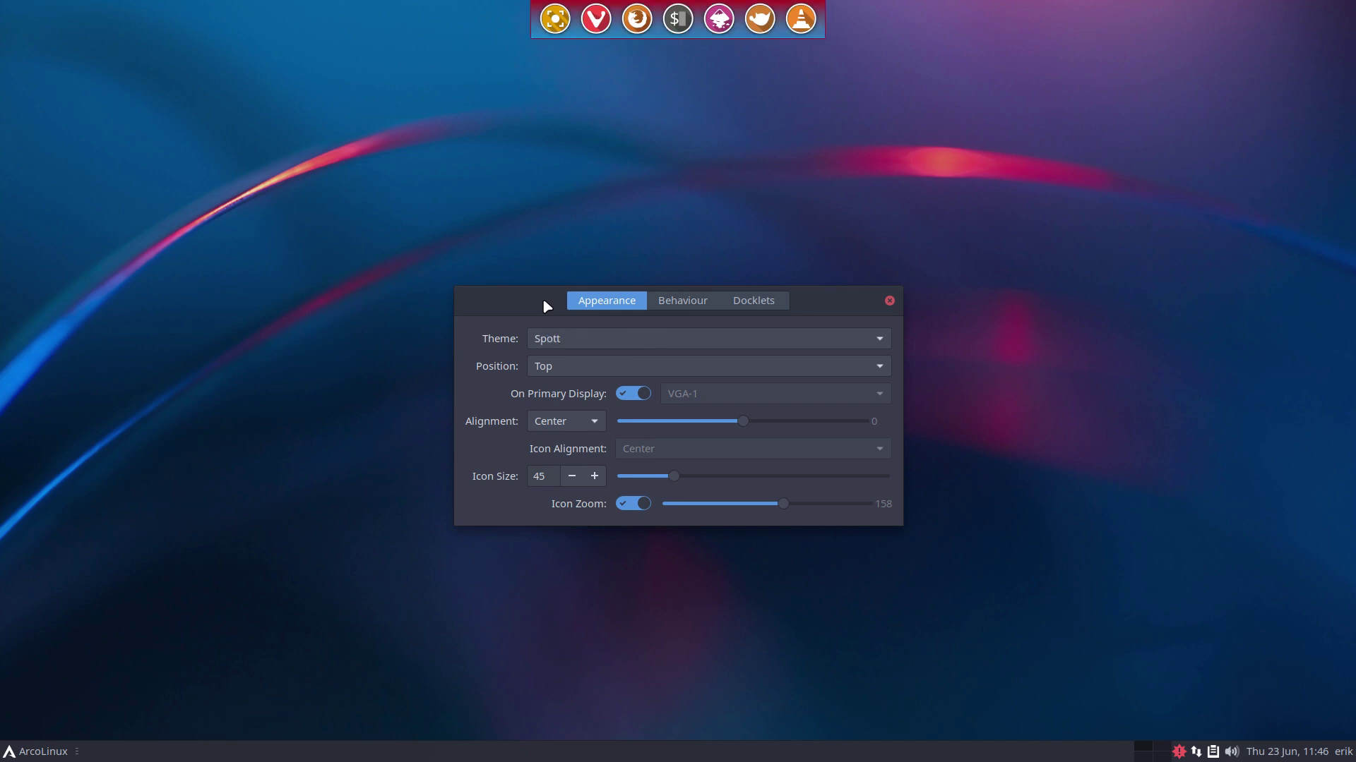
key("Down")
key("Down")
key("Down")
key("Down")
key("Down")
key("Down")
key("Down")
key("Down")
key("Down")
key("Down")
key("Down")
key("Down")
key("Down")
key("Down")
key("Down")
key("Down")
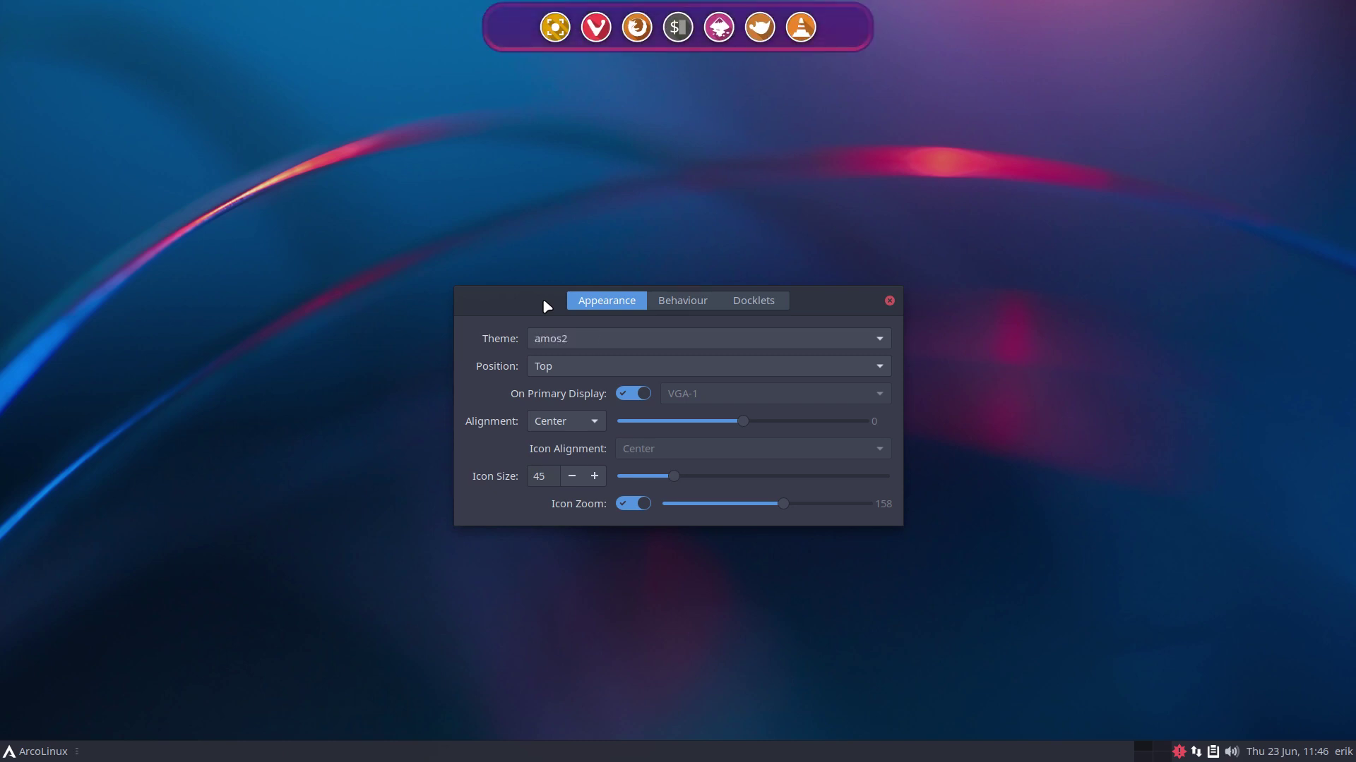
key("Down")
key("Down")
key("Down")
key("Down")
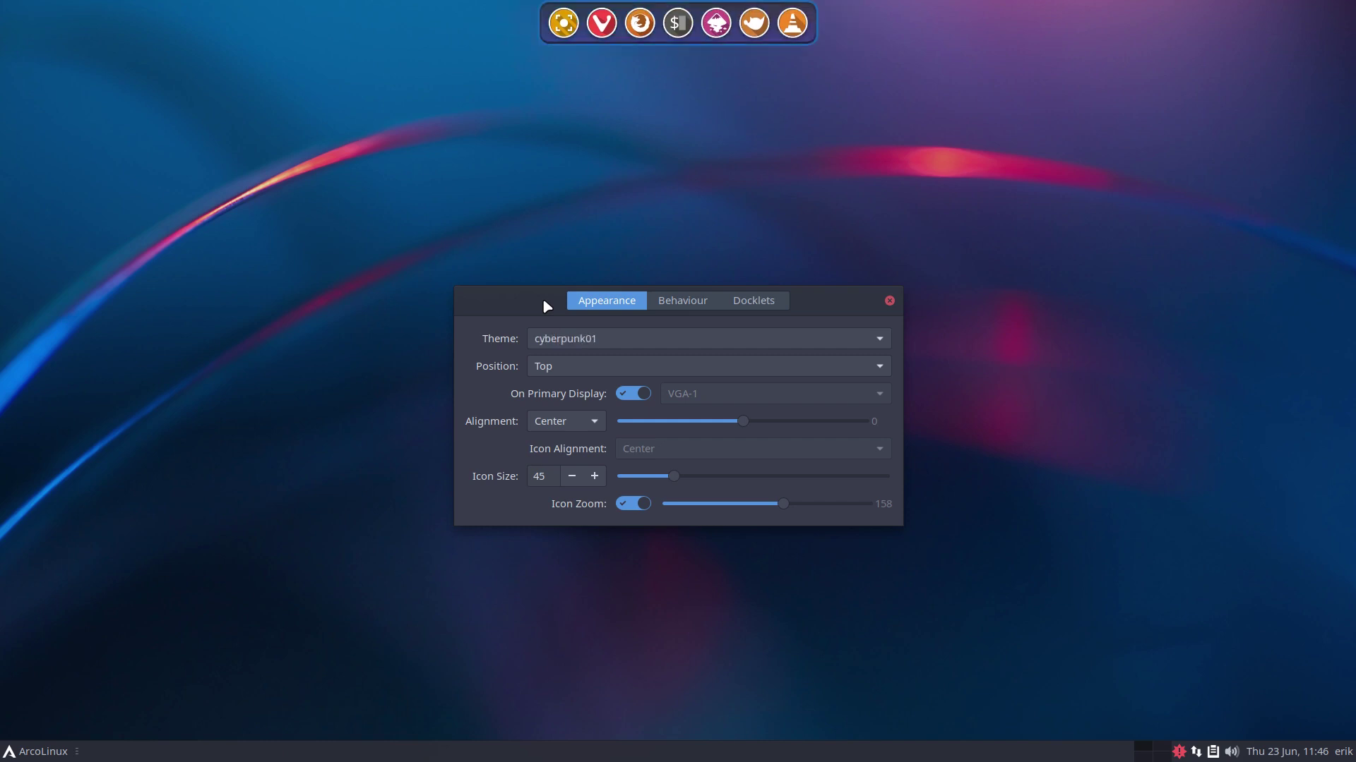
key("Down")
key("Down")
key("Down")
key("Down")
key("Down")
key("Down")
key("Down")
key("Down")
key("Down")
key("Down")
key("Down")
key("Down")
key("Down")
key("Down")
key("Down")
key("Down")
key("Down")
key("Down")
key("Down")
key("Down")
key("Down")
key("Down")
key("Down")
key("Down")
key("Down")
key("Down")
key("Down")
key("Down")
key("Down")
key("Down")
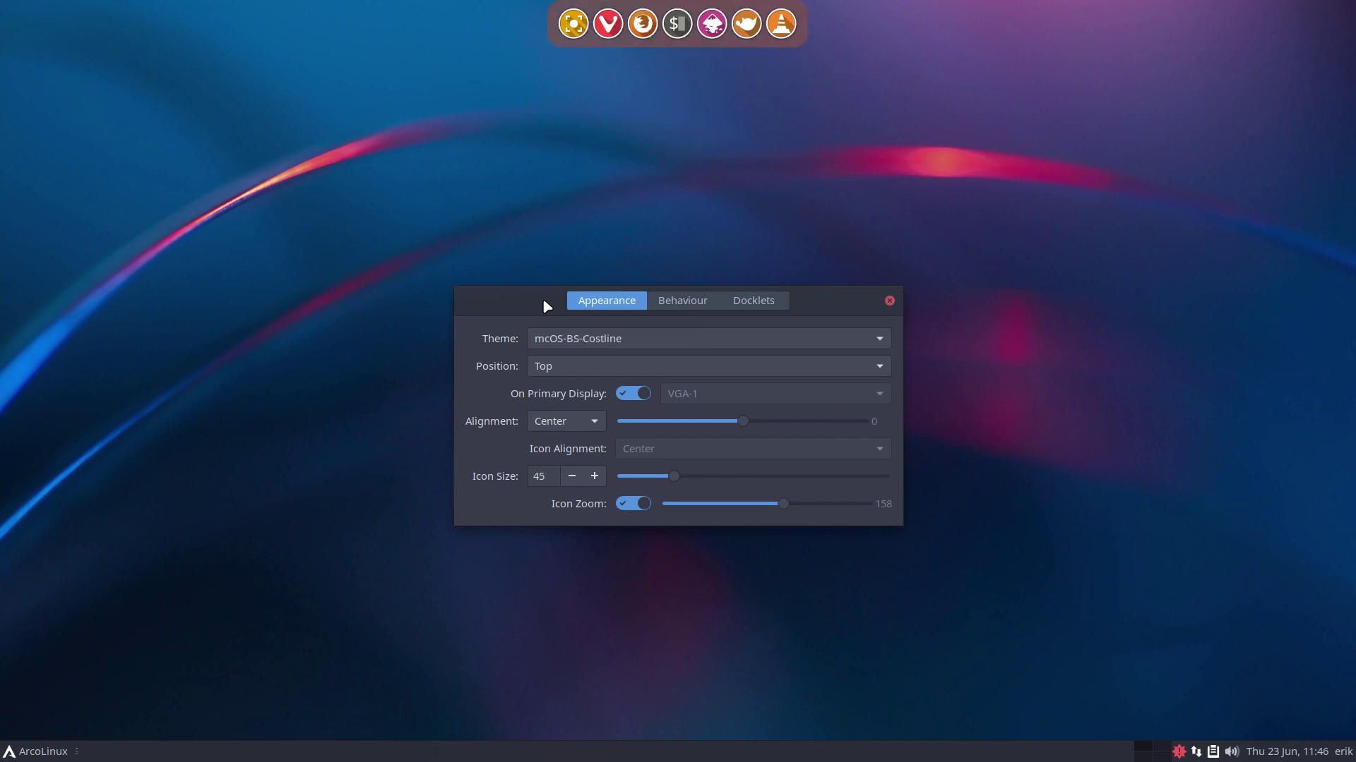
key("Down")
key("Down")
key("Down")
key("Down")
key("Down")
key("Down")
key("Down")
key("Down")
key("Down")
key("Down")
key("Down")
key("Down")
key("Down")
key("Down")
key("Down")
key("Down")
key("Down")
key("Down")
key("Down")
key("Down")
key("Down")
key("Down")
key("Down")
key("Down")
key("Down")
key("Down")
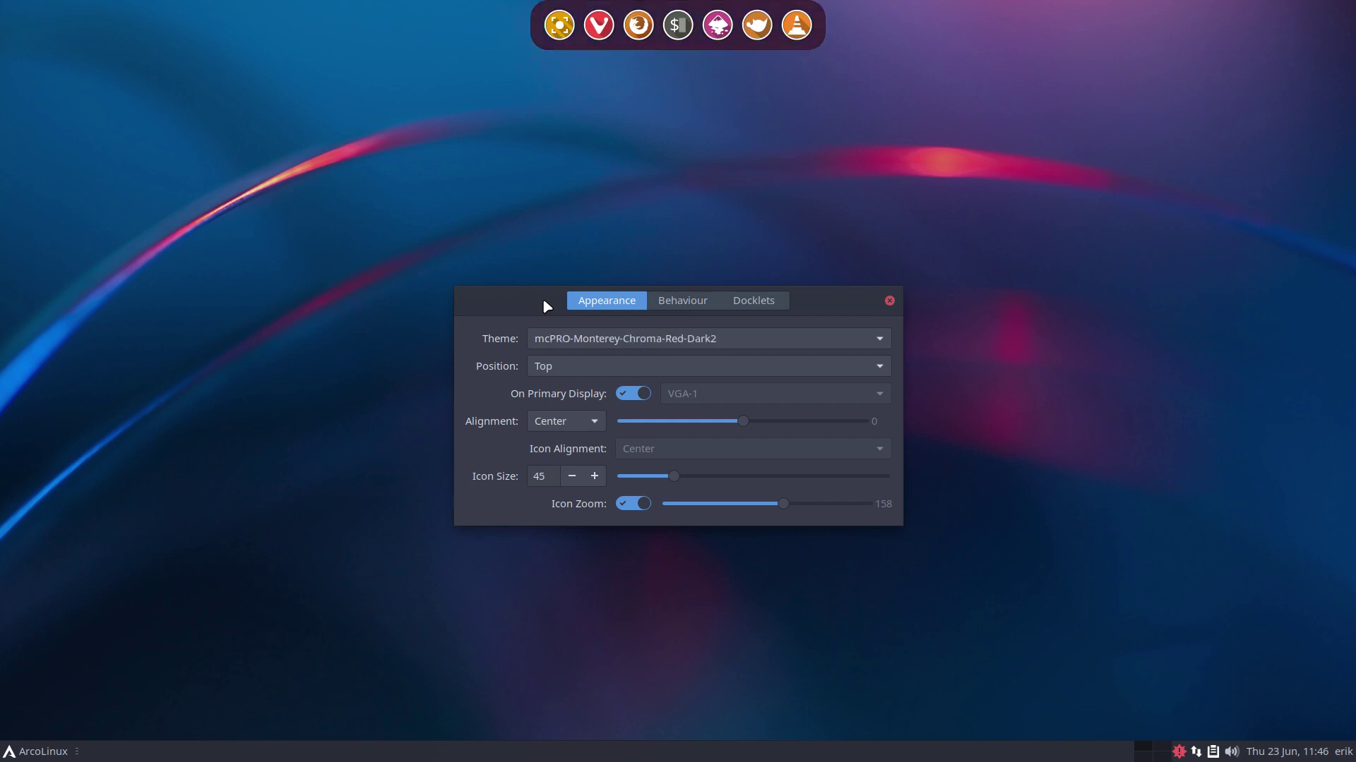
key("Down")
key("Down")
key("Down")
key("Down")
key("Down")
key("Down")
key("Down")
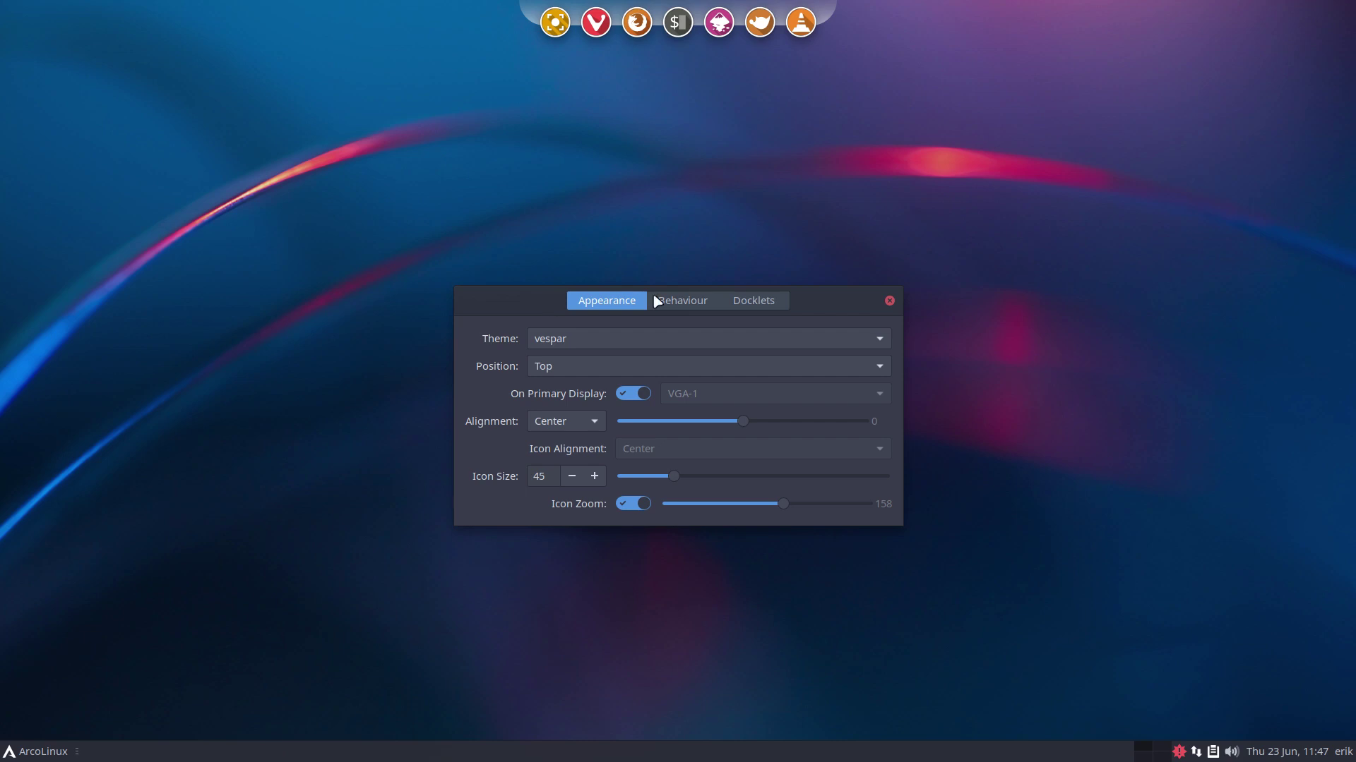
left_click(889, 301)
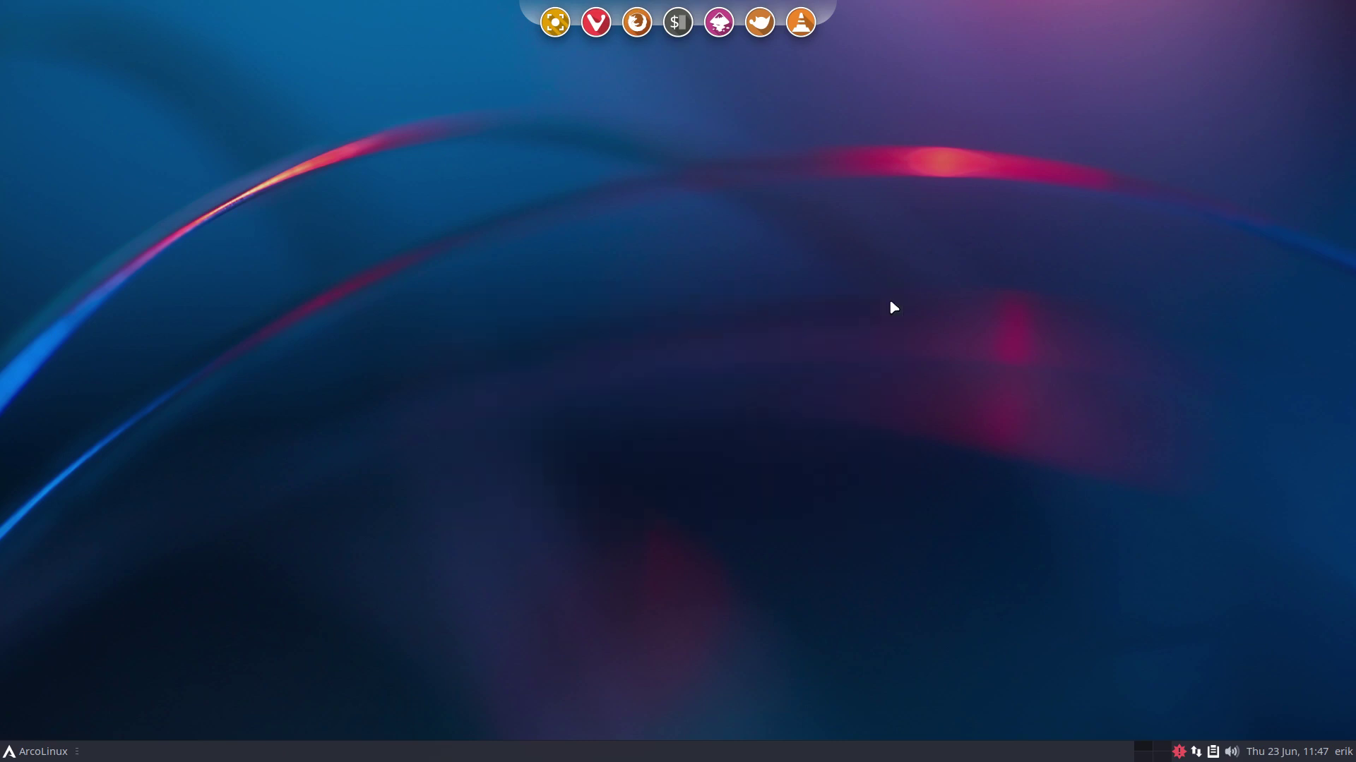